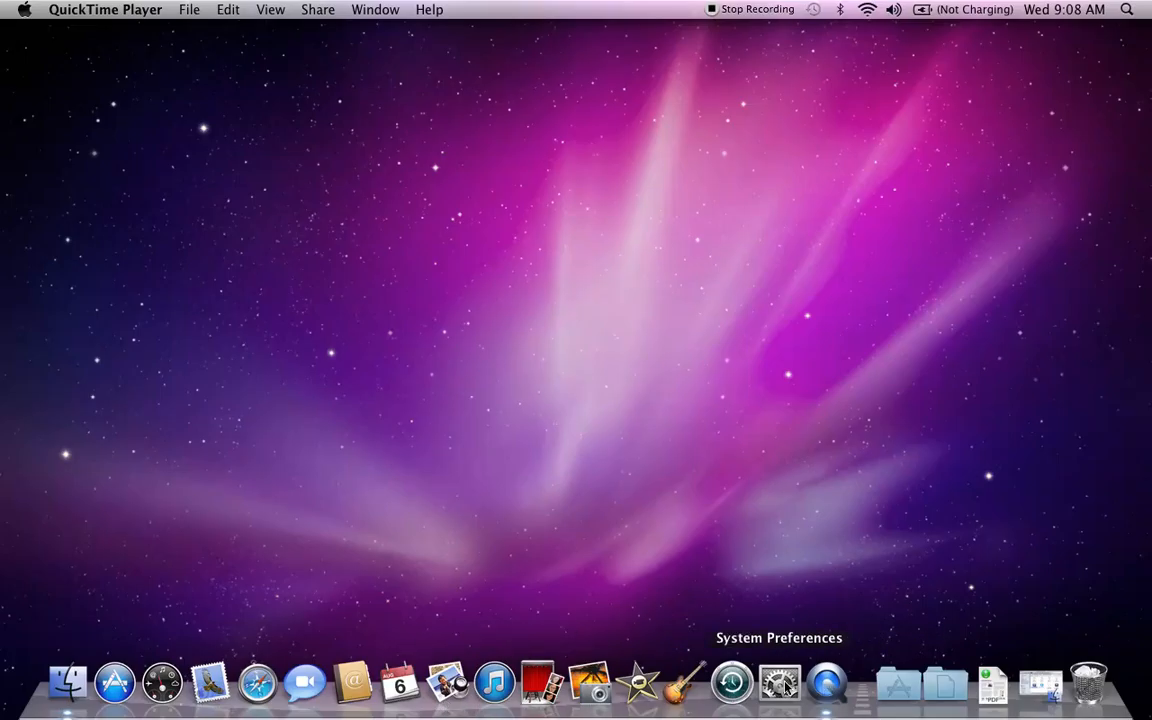
Step: Open GarageBand and start a new project from the Piano template
right_click(676, 694)
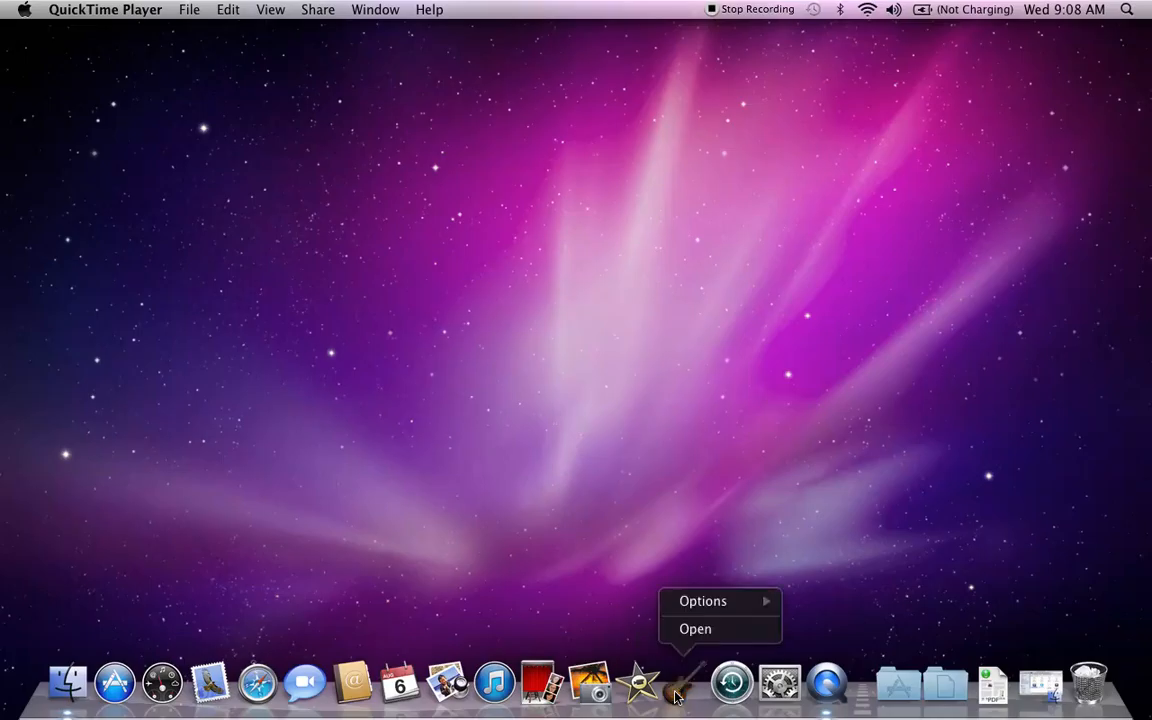
left_click(699, 632)
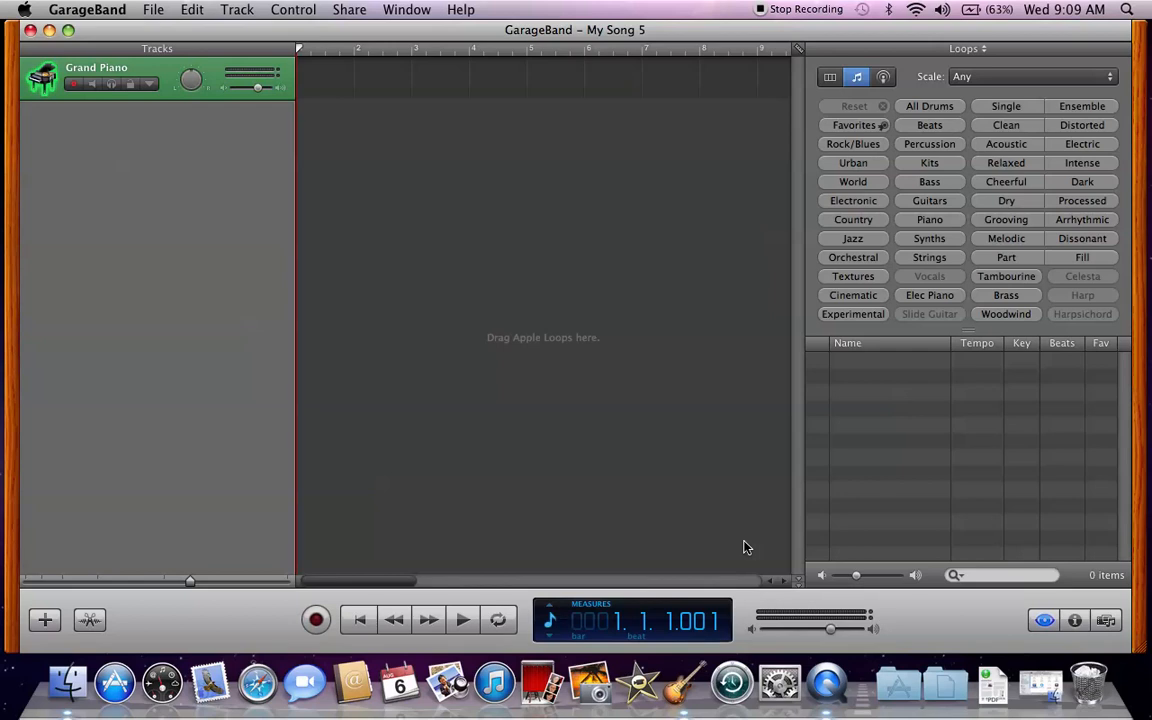
left_click(152, 9)
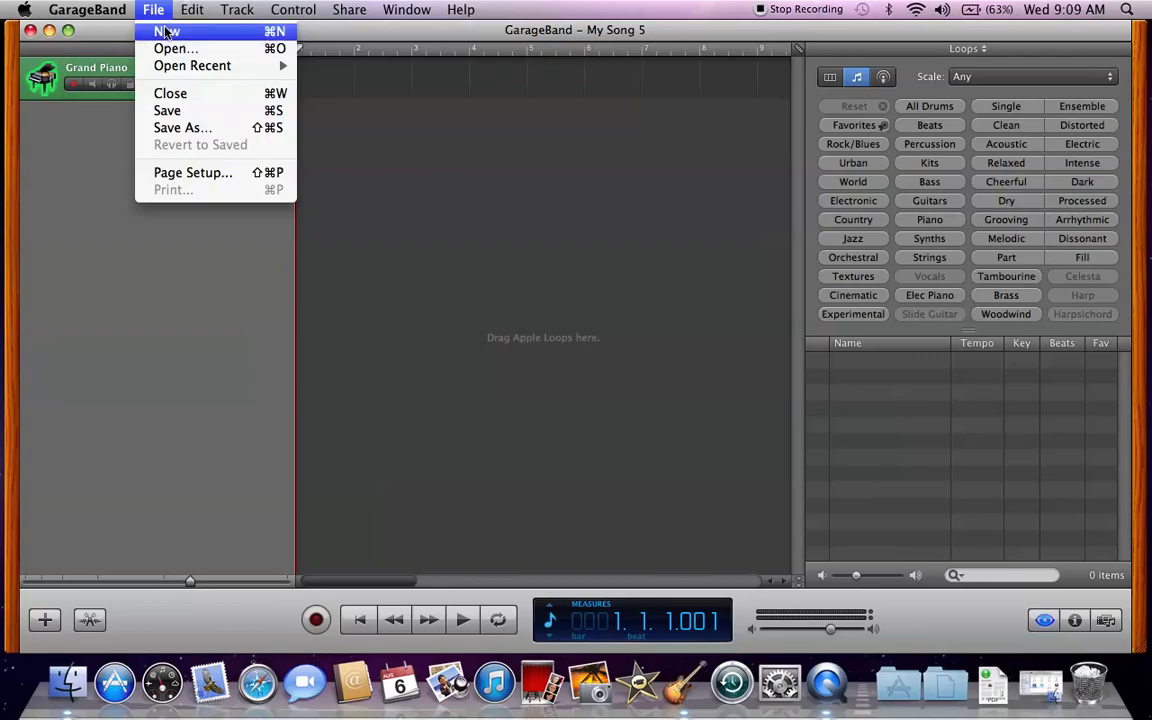
left_click(166, 32)
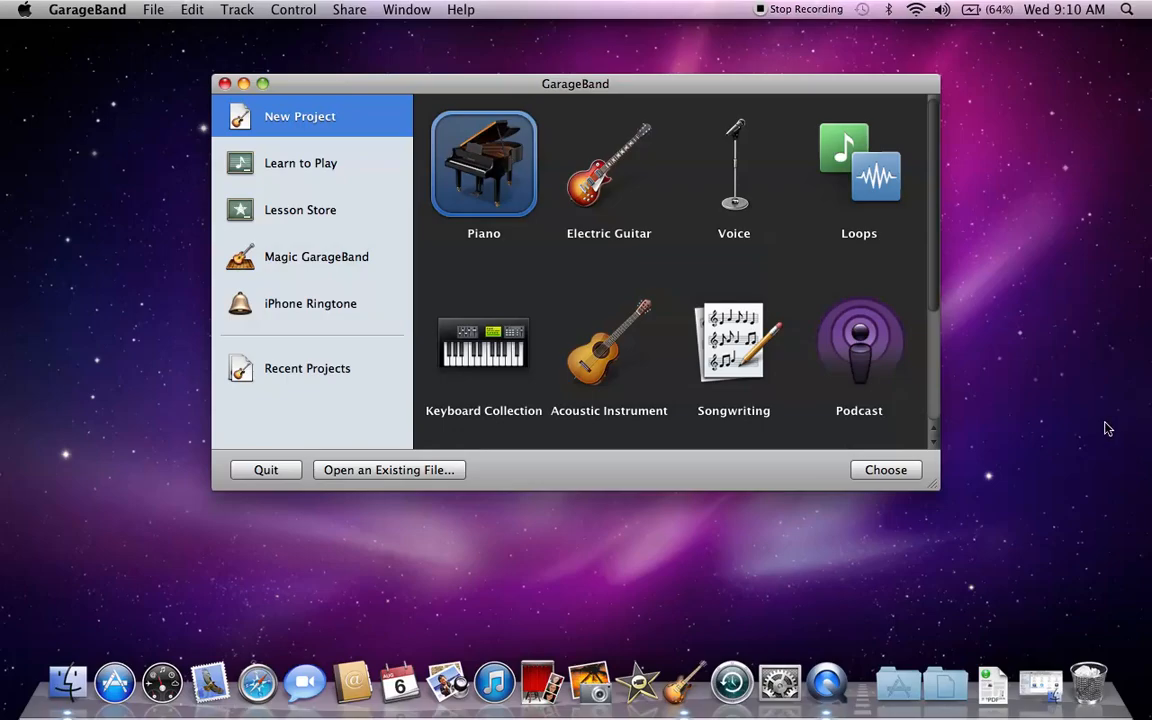
left_click(885, 470)
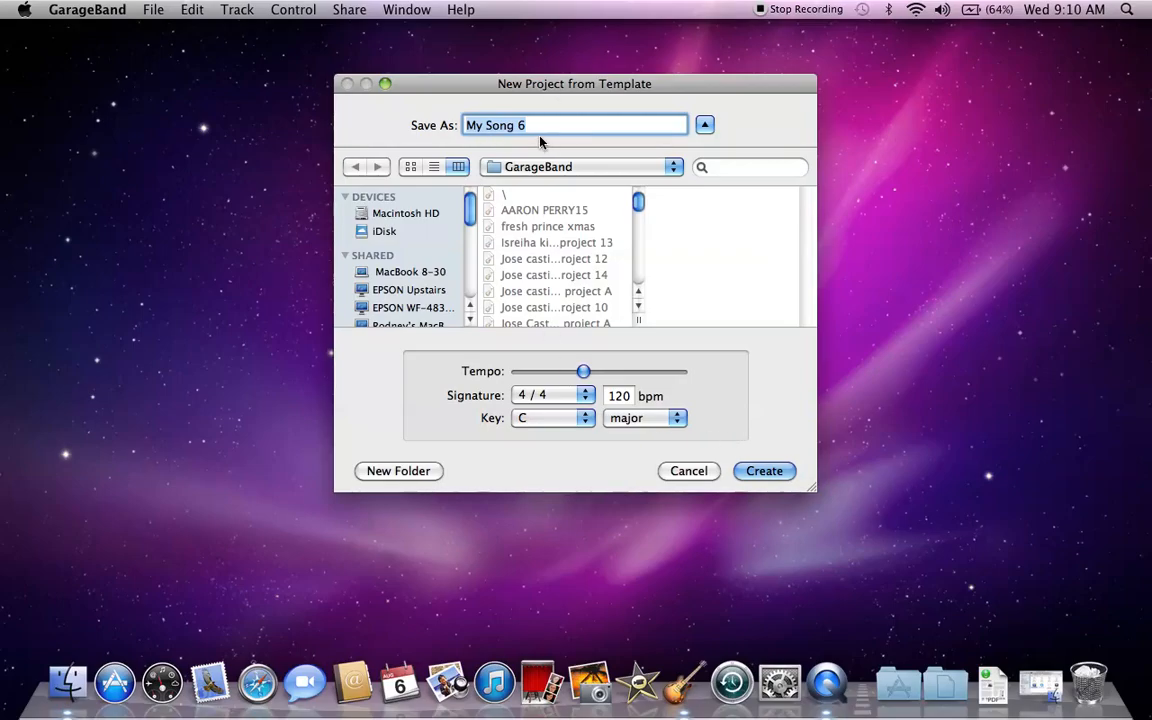
Step: Keep the GarageBand folder as the save location and set the project tempo to 125 bpm
left_click(540, 168)
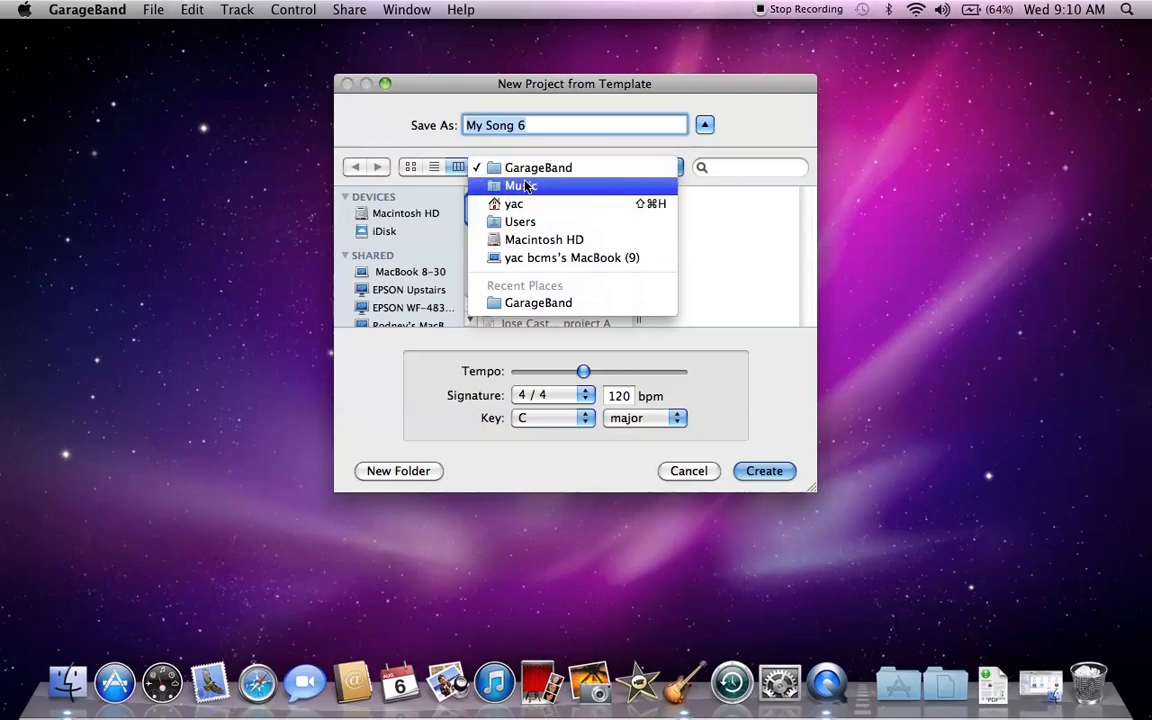
left_click(537, 170)
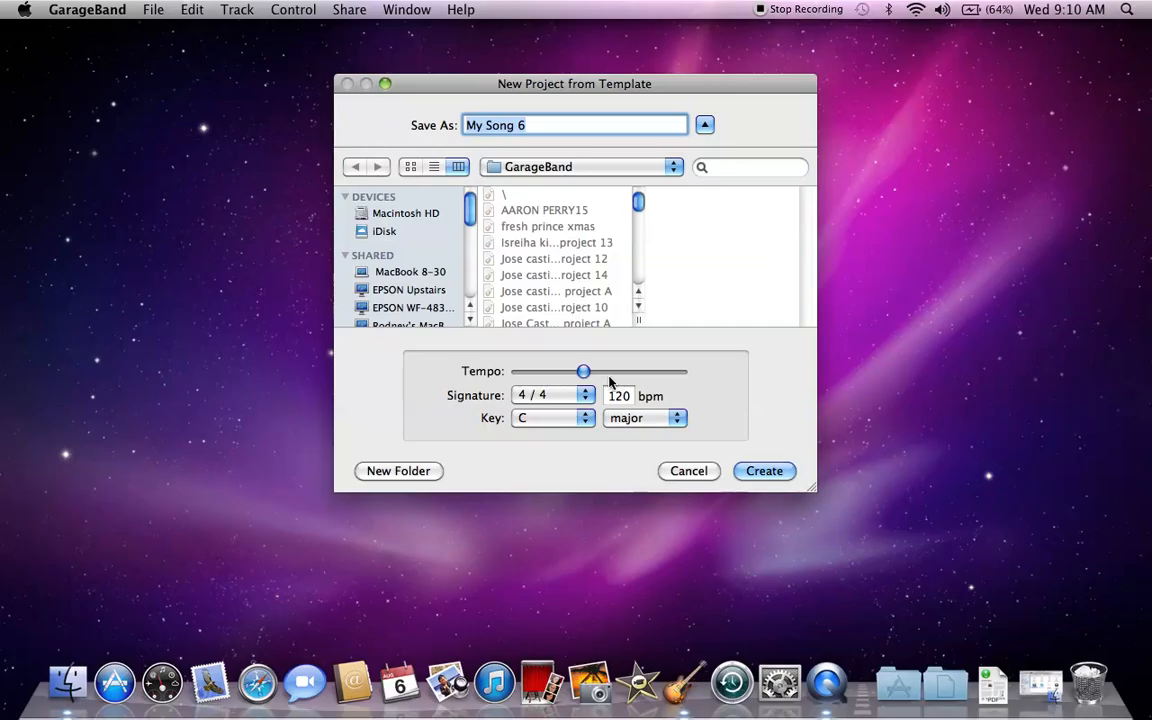
mouse_move(585, 372)
left_mouse_down()
mouse_move(571, 372)
mouse_move(612, 395)
mouse_move(588, 395)
left_mouse_up()
Step: Review the signature and key choices, keep 4/4 and C major, and create the project as My Song 6
left_click(586, 396)
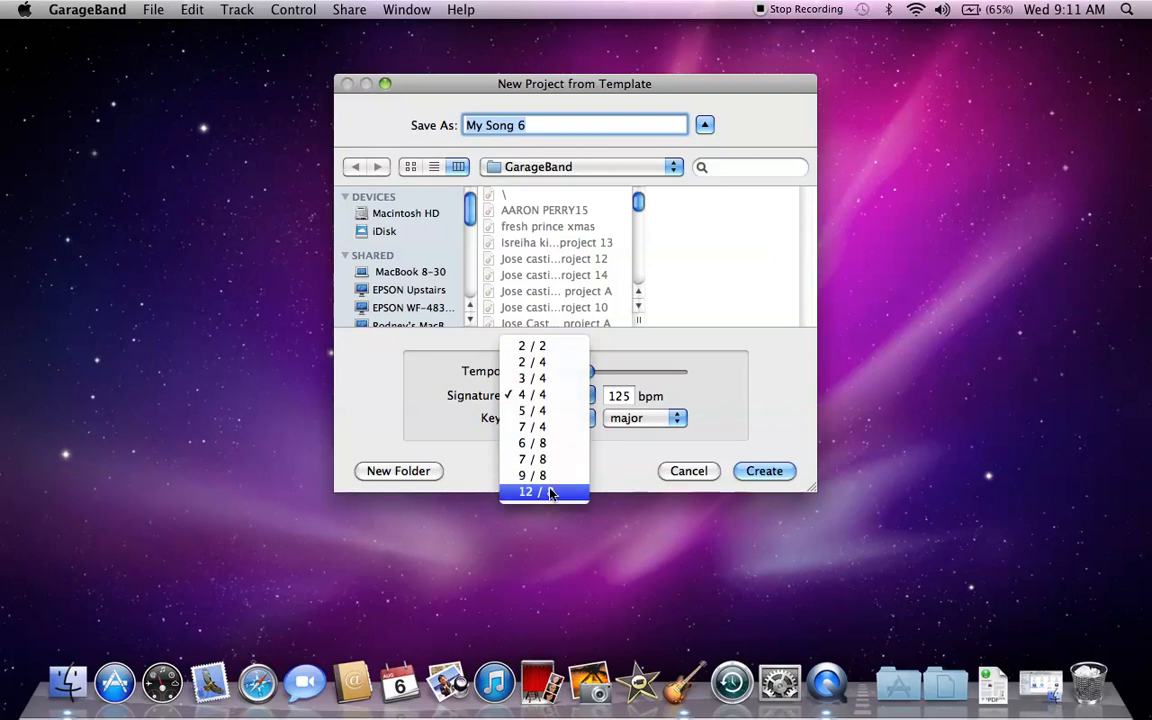
left_click(441, 427)
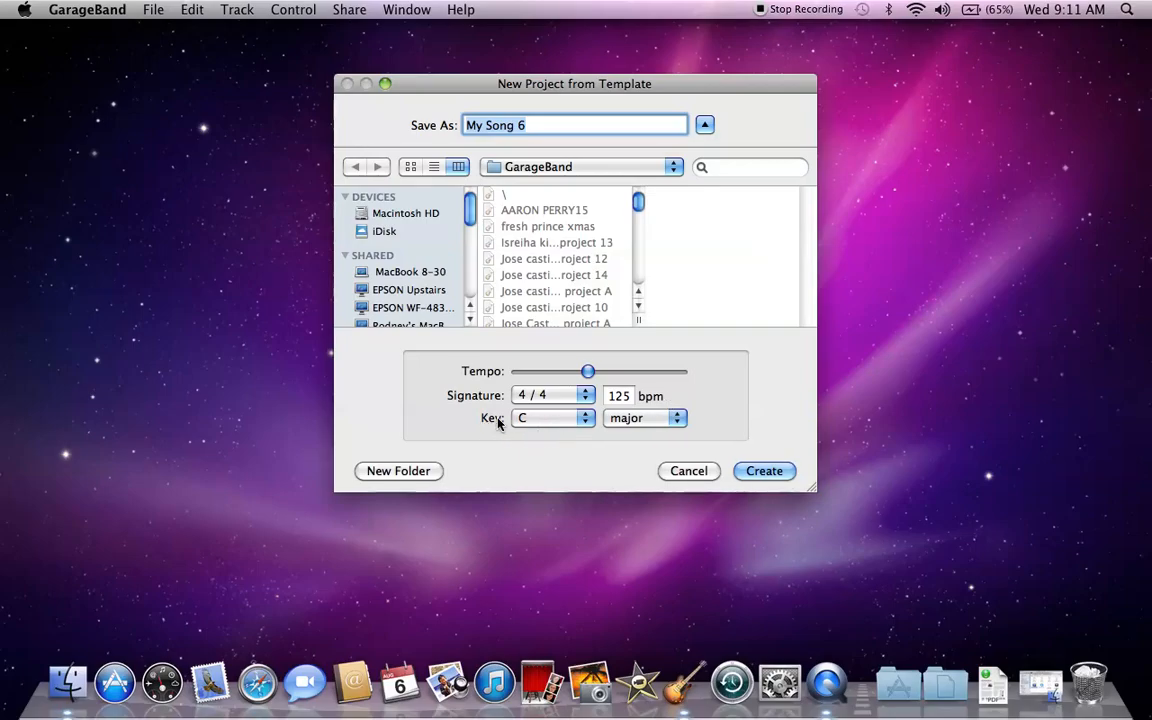
left_click(566, 419)
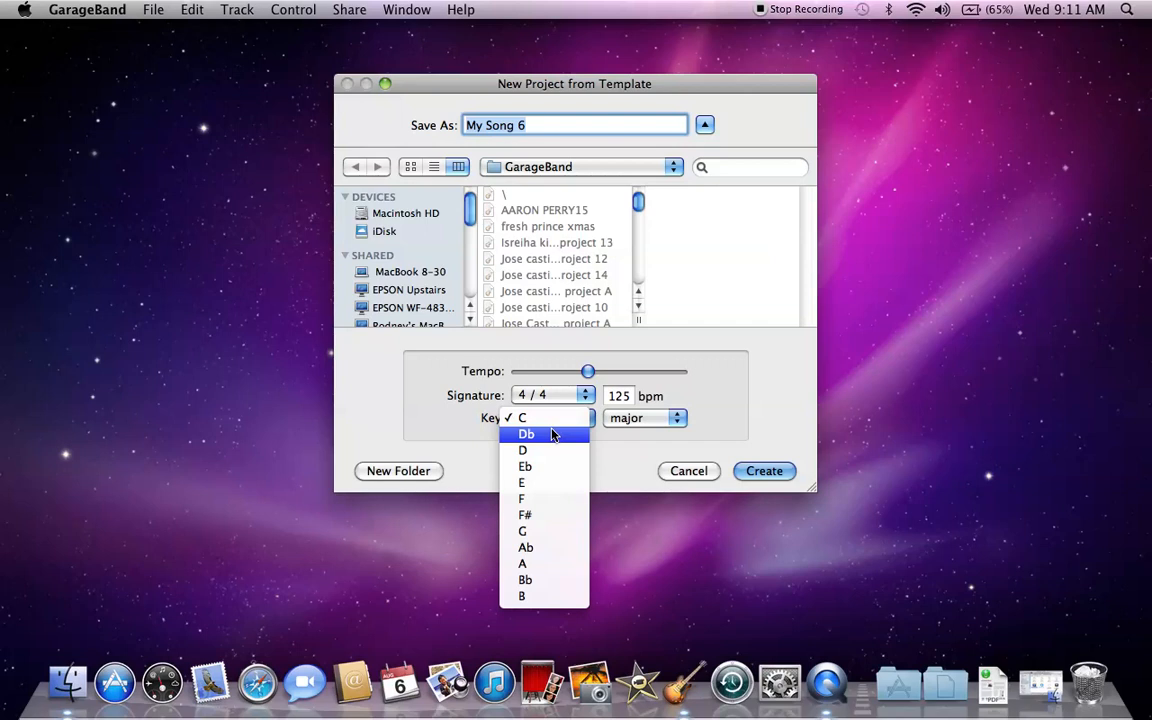
left_click(764, 391)
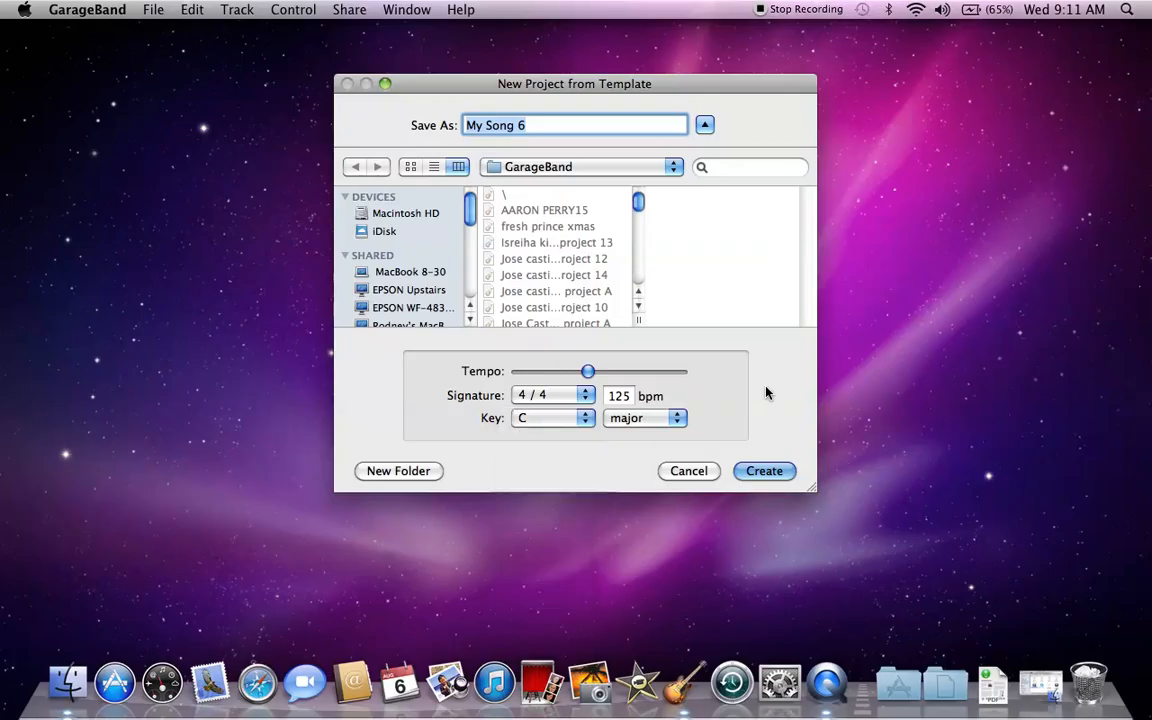
left_click(668, 419)
left_click(668, 419)
left_click(668, 419)
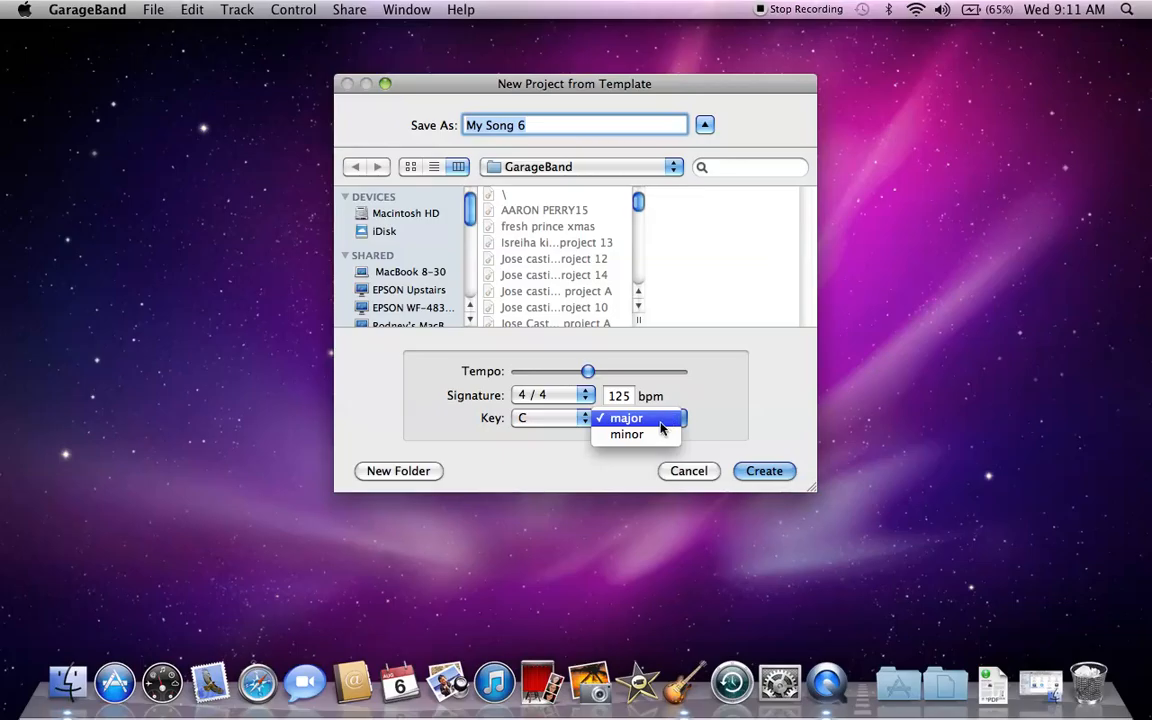
left_click(755, 364)
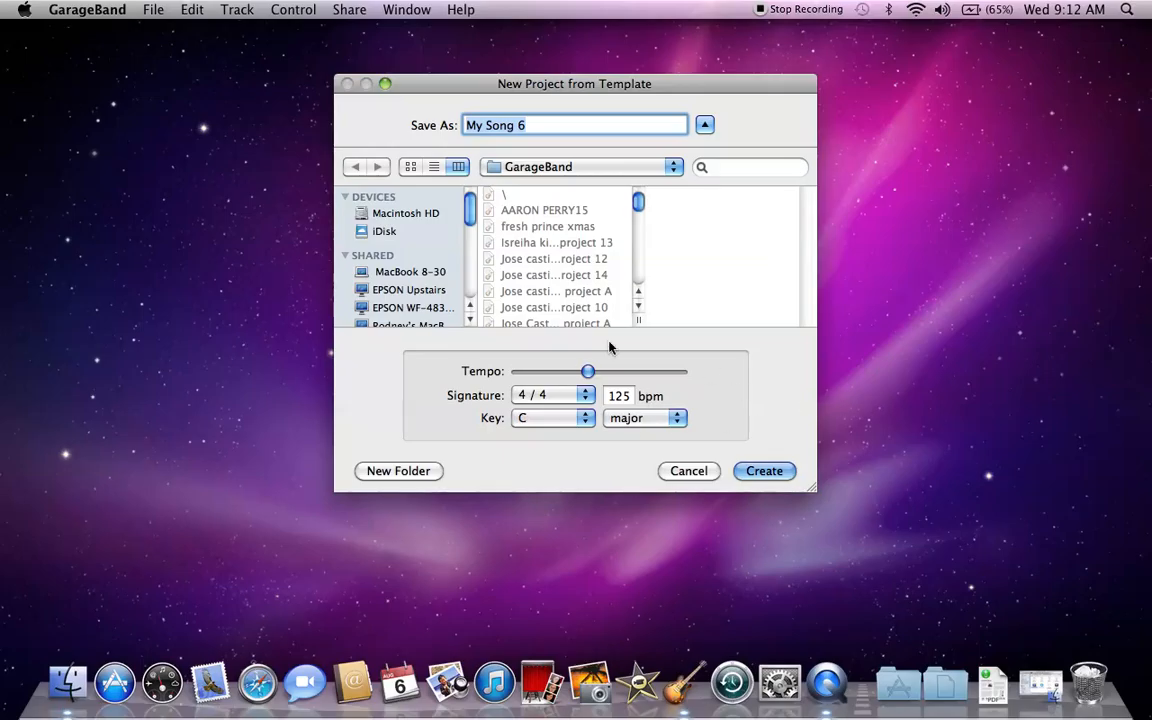
left_click(770, 472)
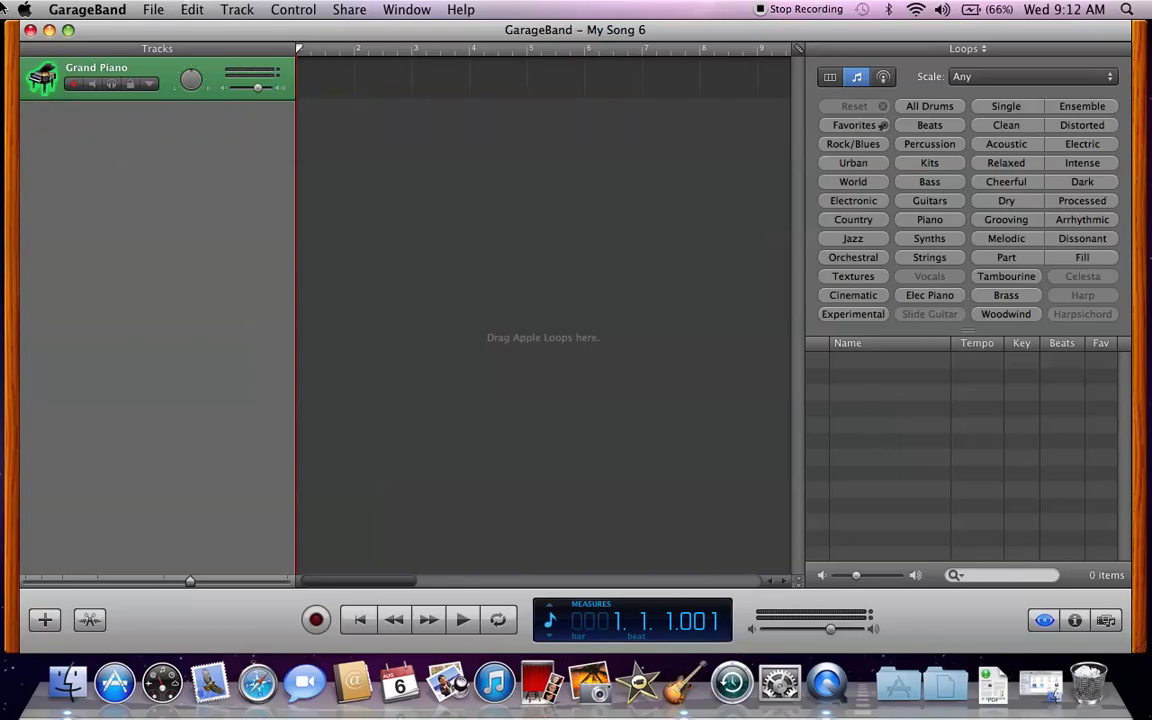
Step: Show the Musical Typing keyboard, move its window higher over the workspace, and raise the system volume
left_click(394, 8)
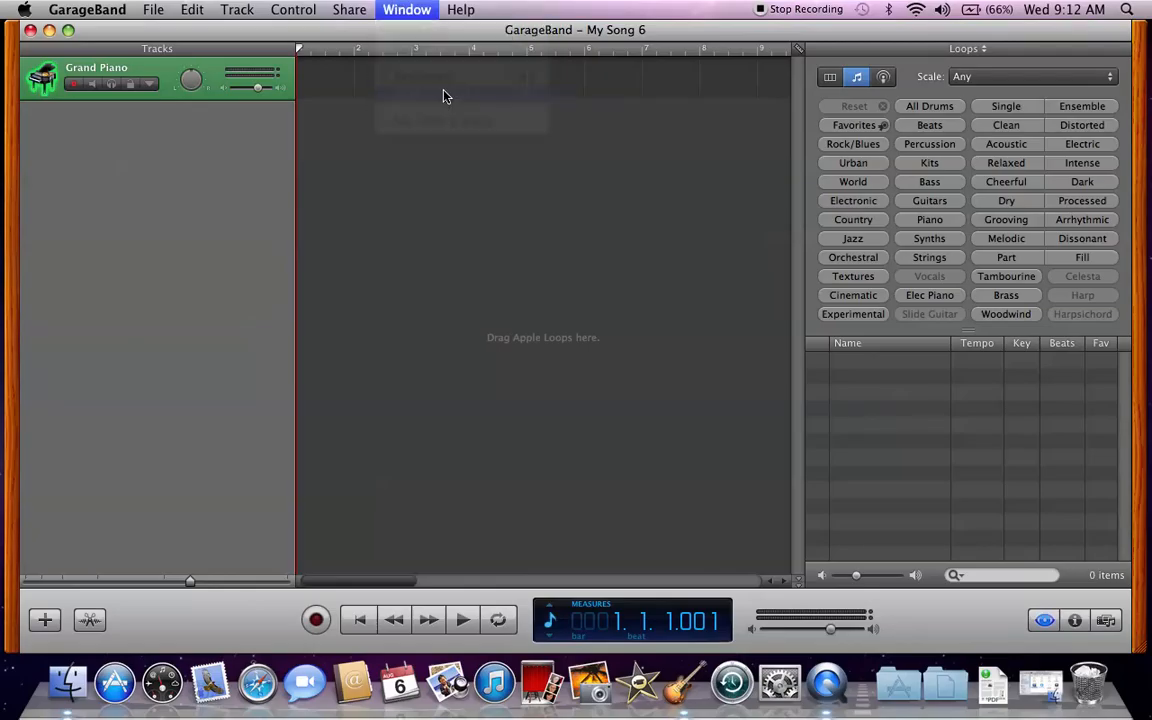
left_click(446, 94)
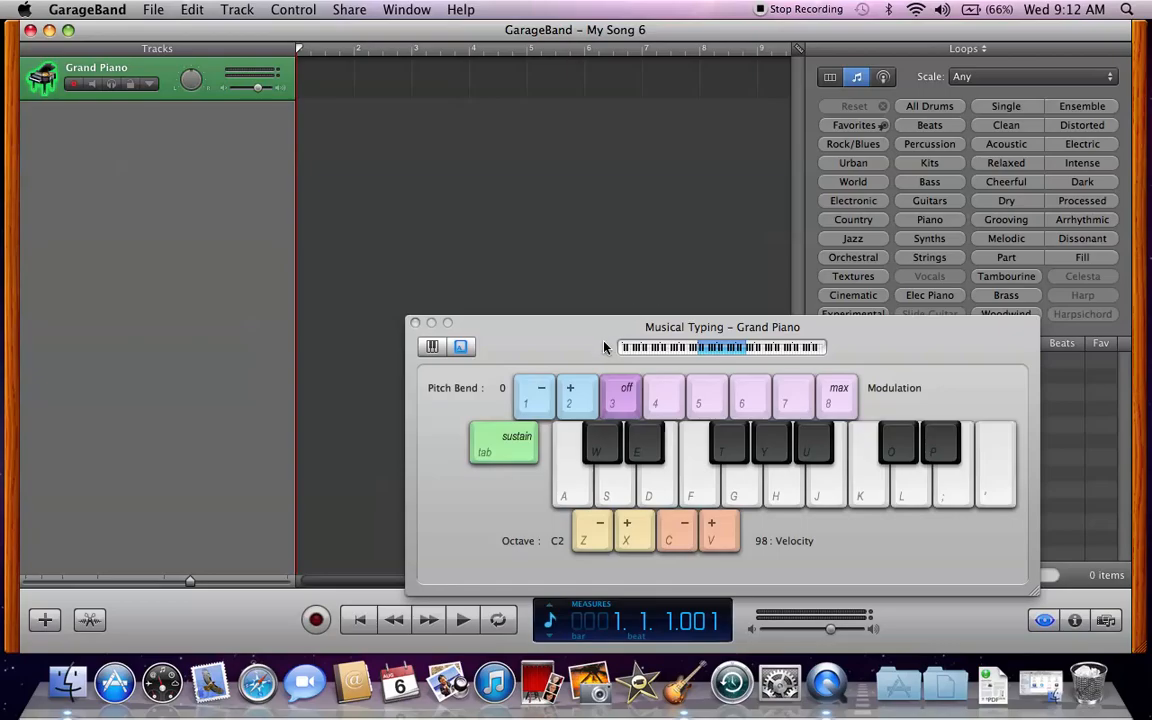
left_click_drag(600, 345, 628, 265)
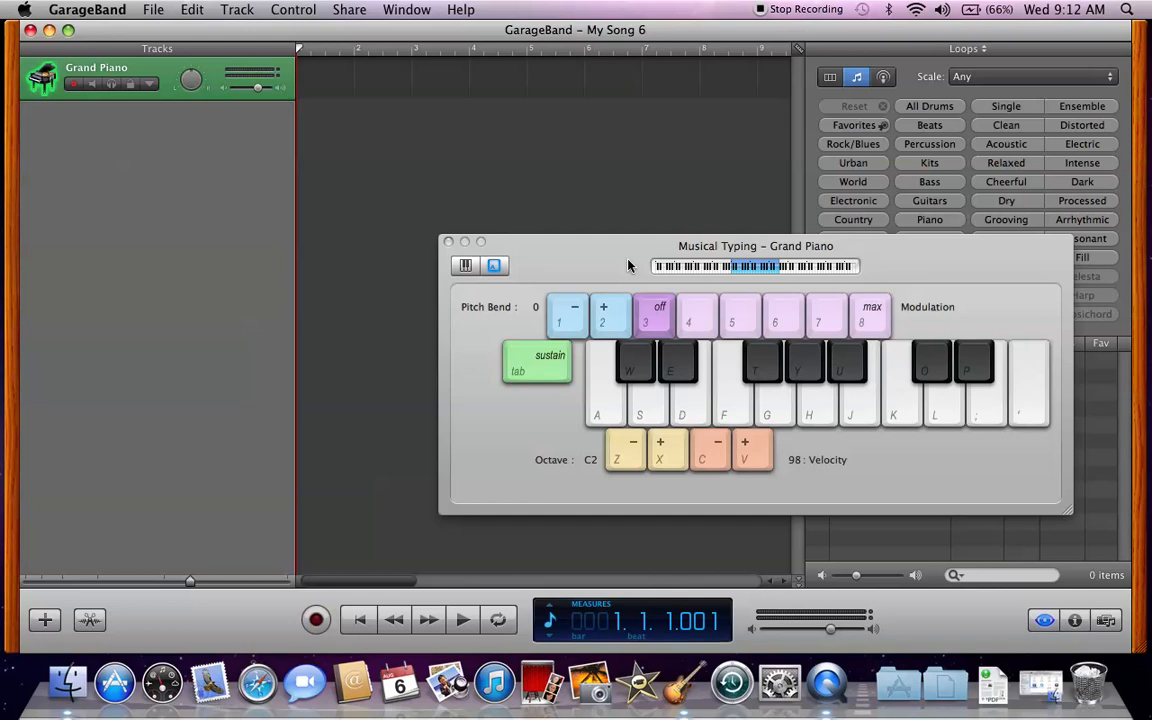
key("XF86AudioRaiseVolume")
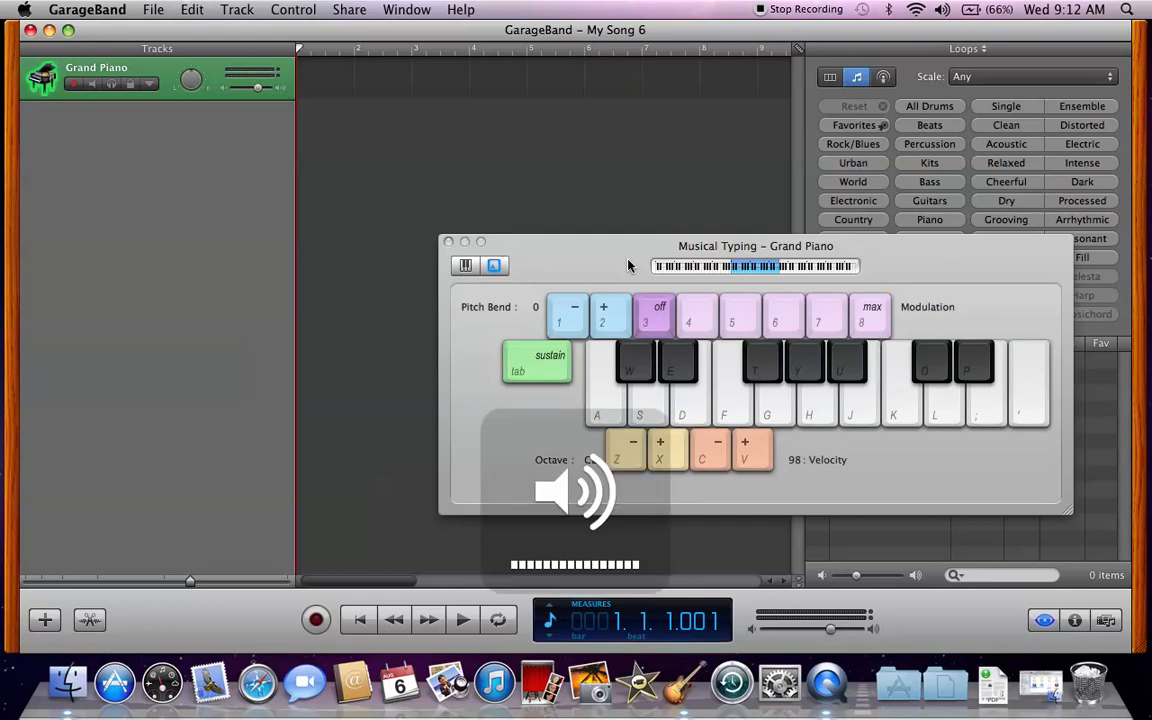
Step: Try the first five white notes of the Musical Typing piano in ascending order, and repeat the lowest ones
key("a")
key("s")
key("d")
key("f")
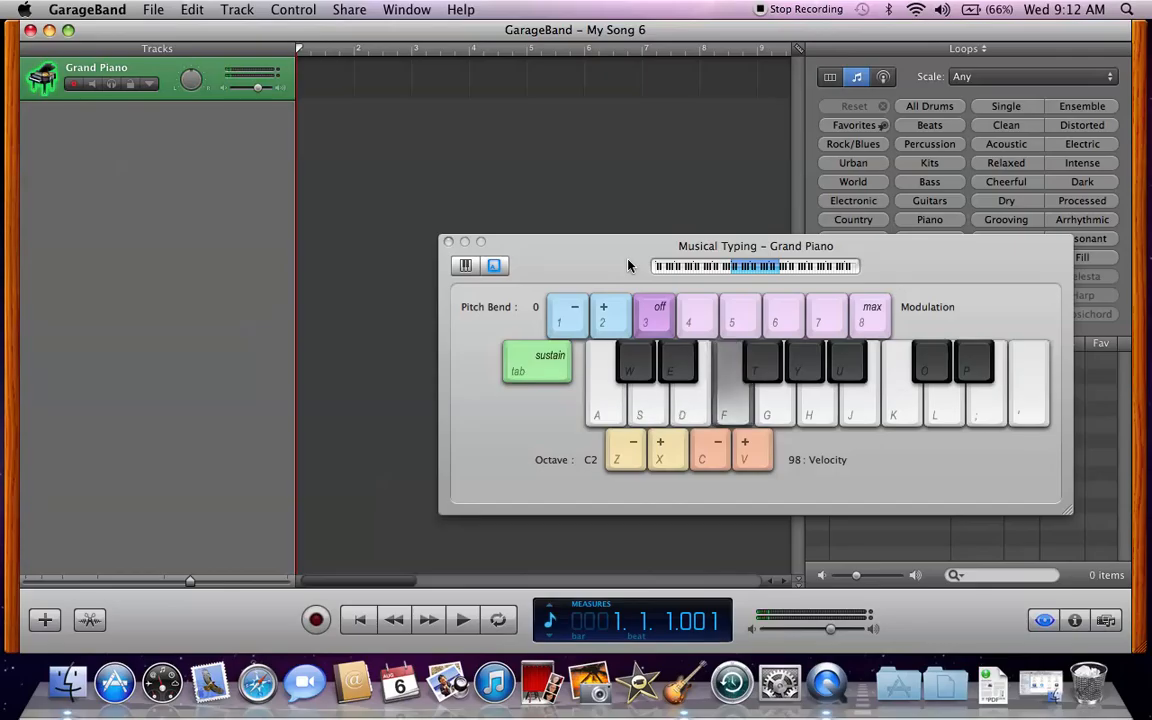
key("g")
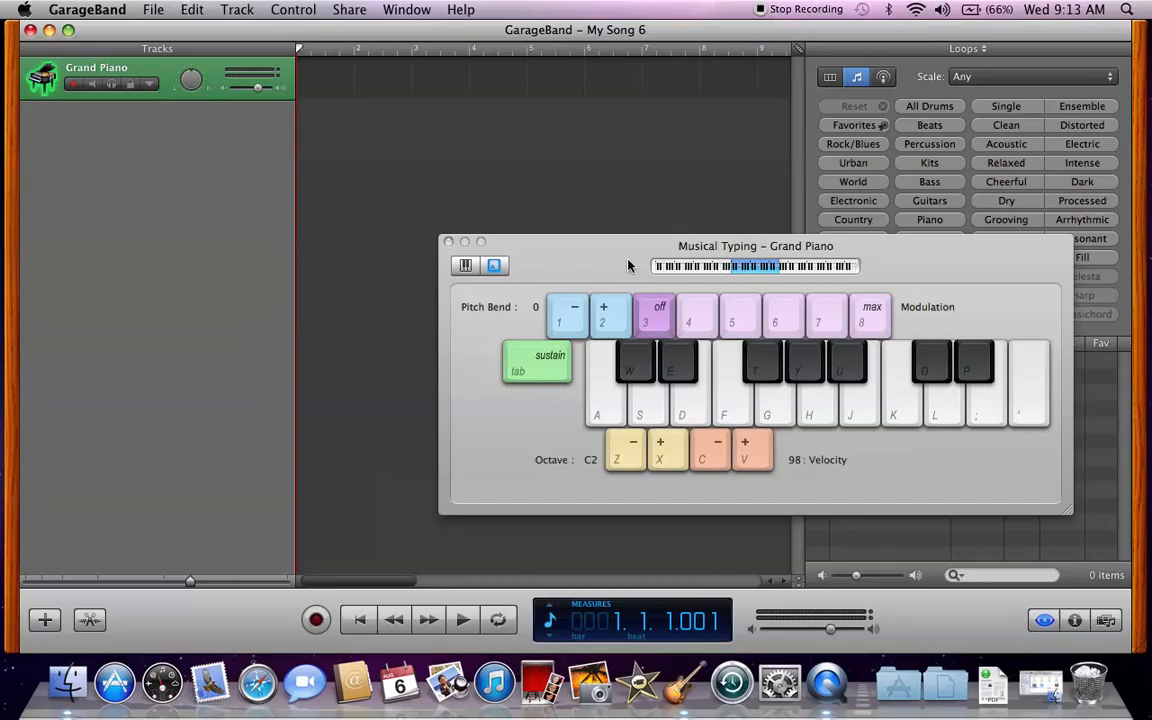
key("a")
key("a")
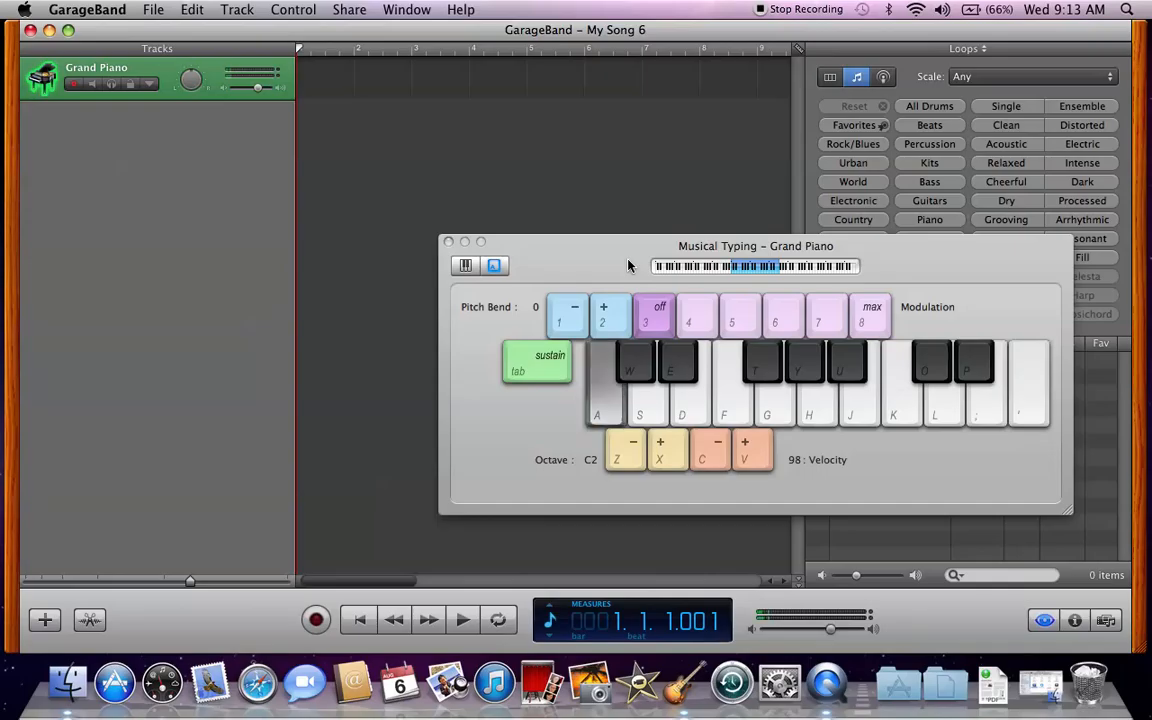
key("a")
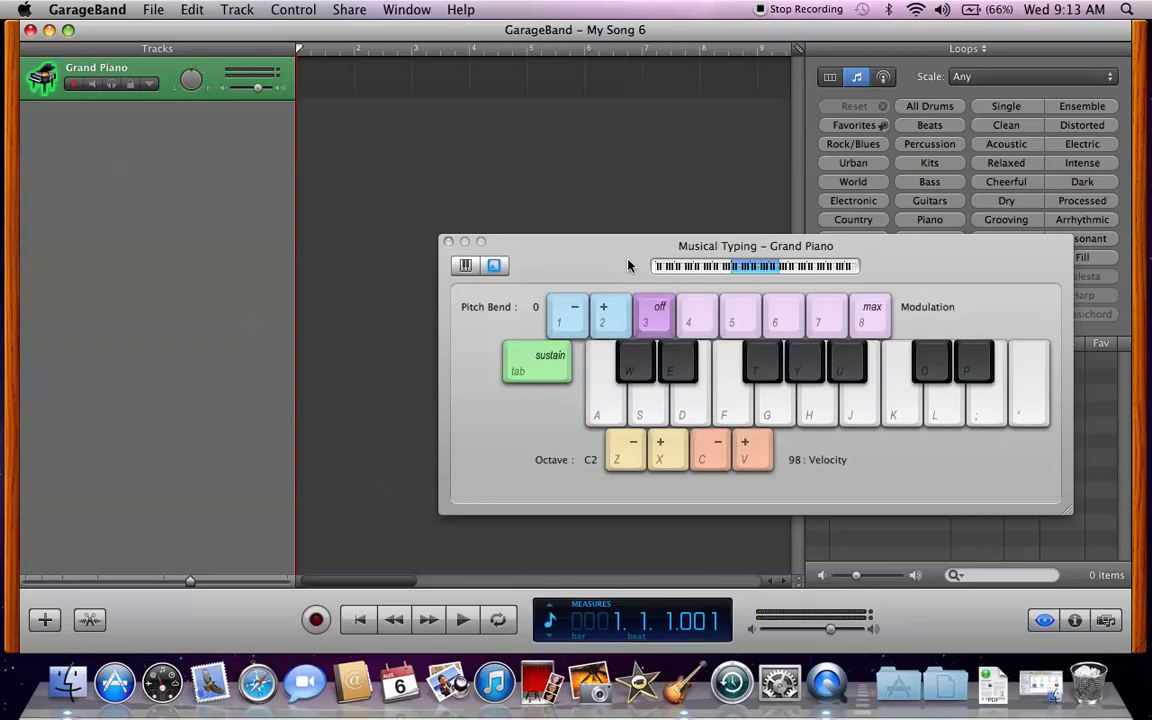
key("s")
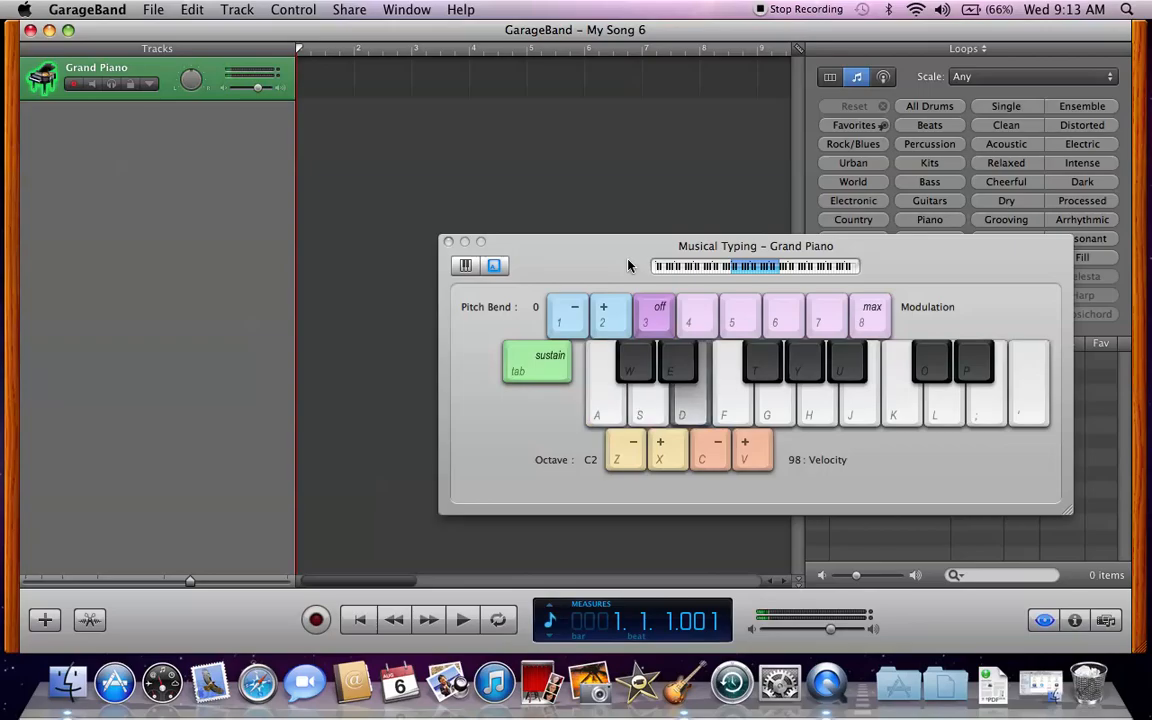
Step: Play a run up the white piano notes and another along the black notes
key("a")
key("s")
key("d")
key("f")
key("g")
key("h")
key("j")
key("k")
key("l")
key("w")
key("e")
key("t")
key("y")
key("u")
key("o")
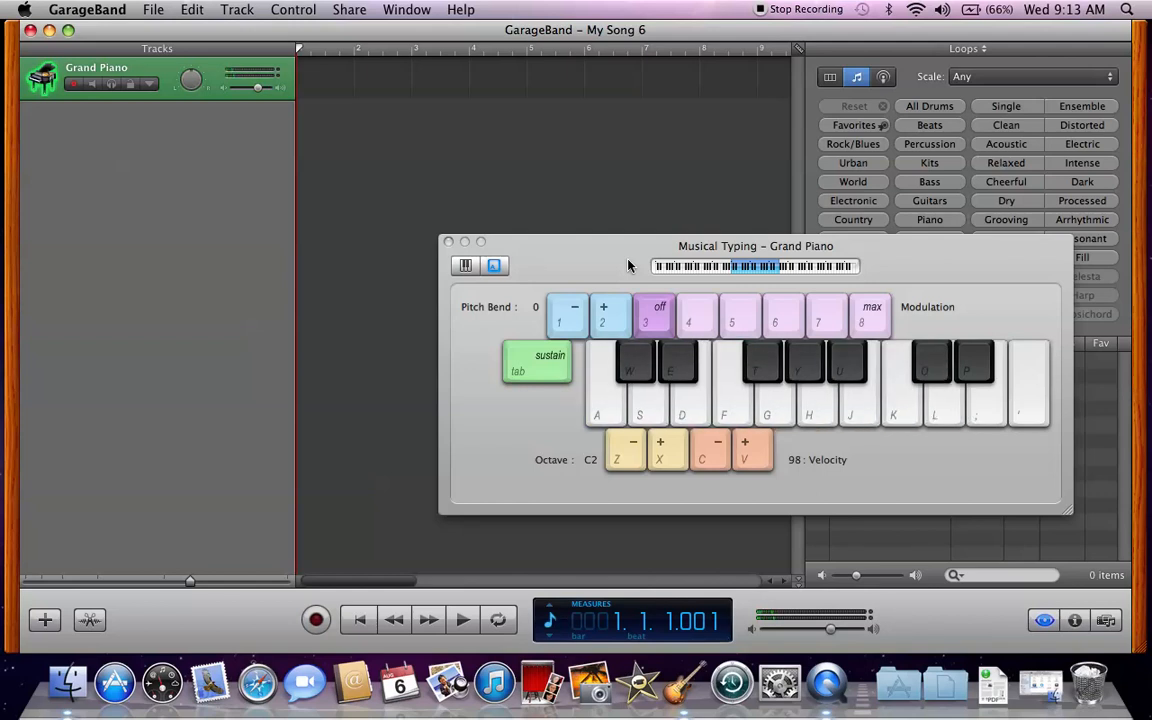
Step: Test the downward pitch bend repeatedly while sounding the lowest white note
key("a")
left_click(571, 318)
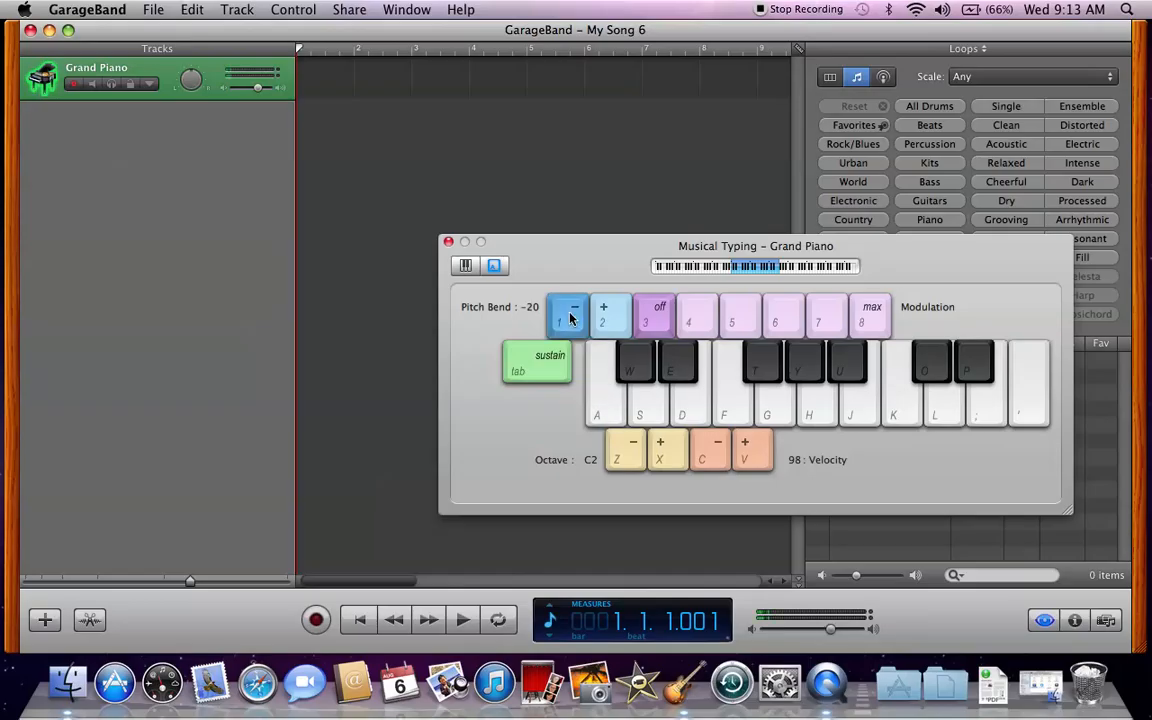
key("a")
left_click(571, 318)
left_click(571, 318)
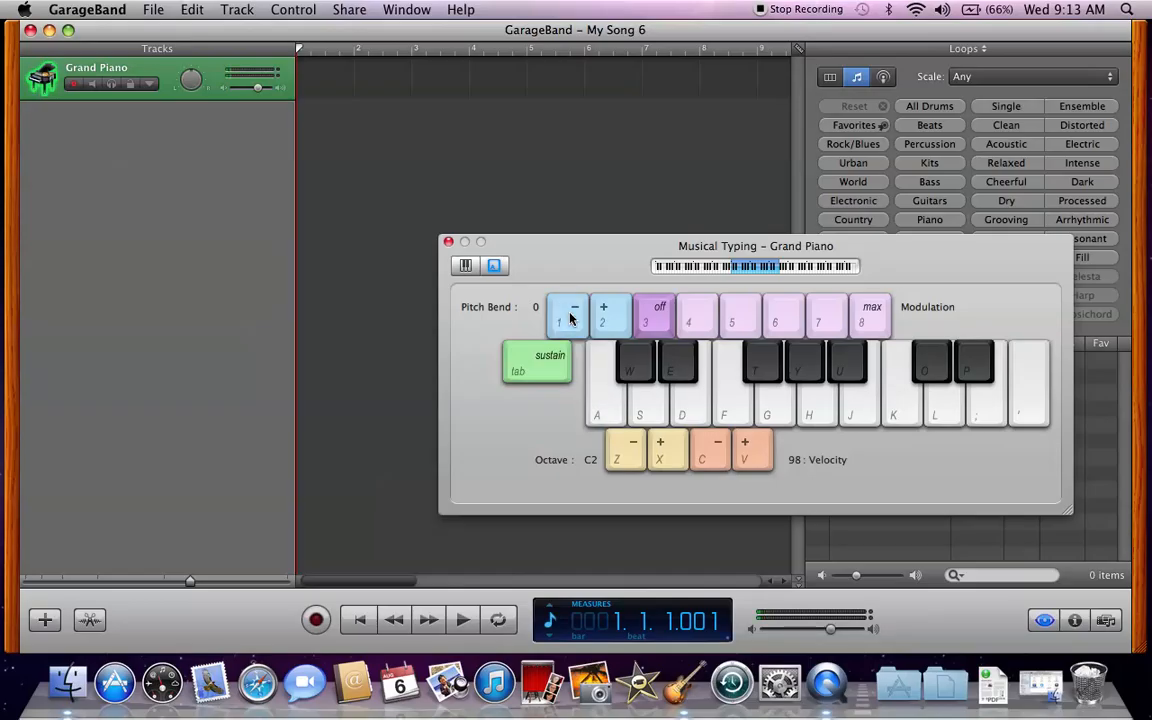
key("a")
key("a")
left_click(571, 318)
left_click(571, 318)
left_click(570, 318)
key("a")
Step: Try the sustain control and sound the two lowest white notes
key("Tab")
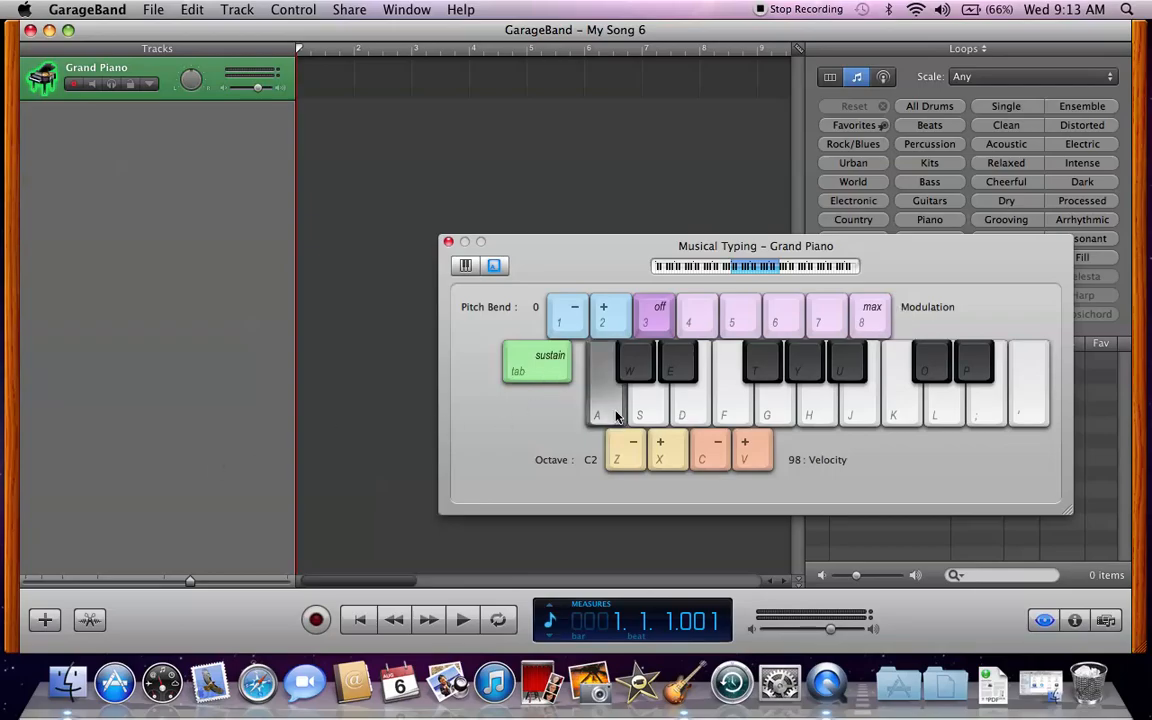
key("s")
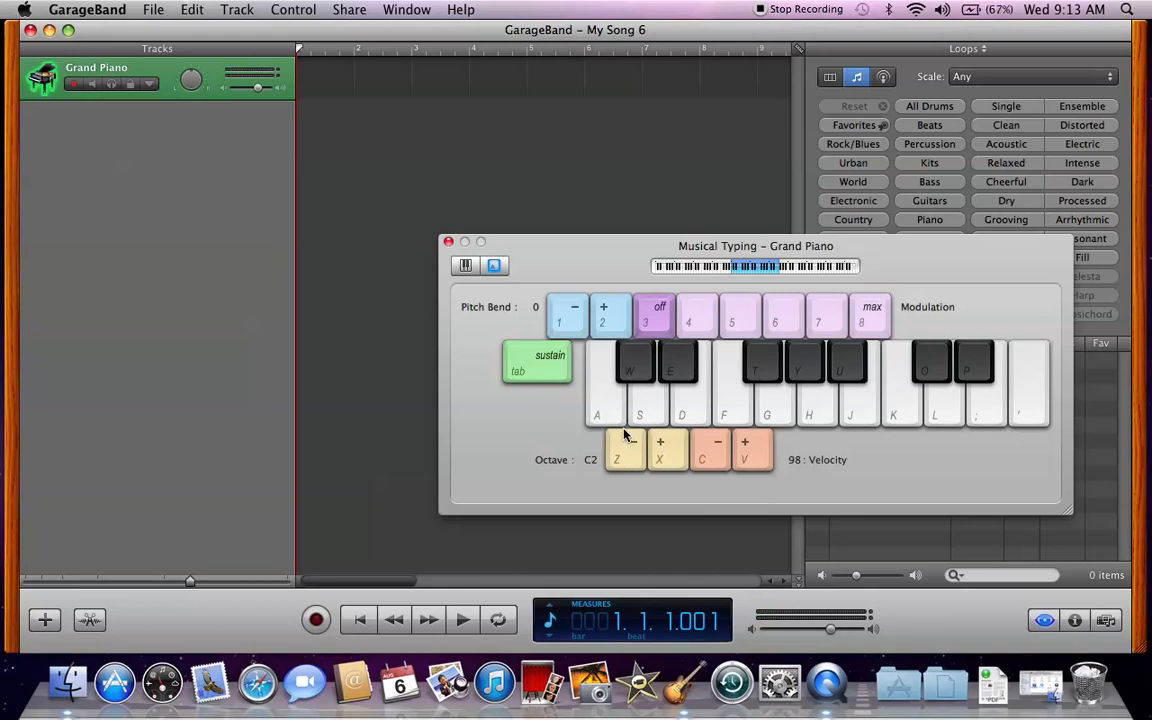
left_click(606, 423)
Step: Lower the octave to C1 and play the lowest white note, and compare it with the same note at C2
left_click(626, 459)
key("a")
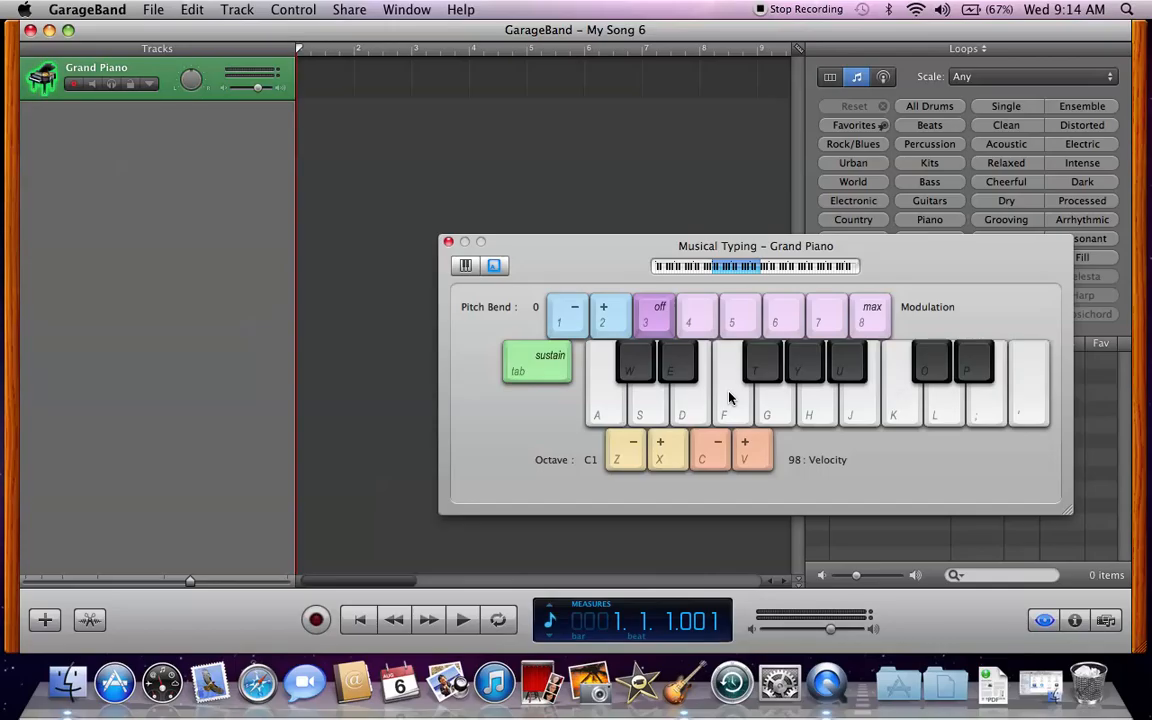
key("a")
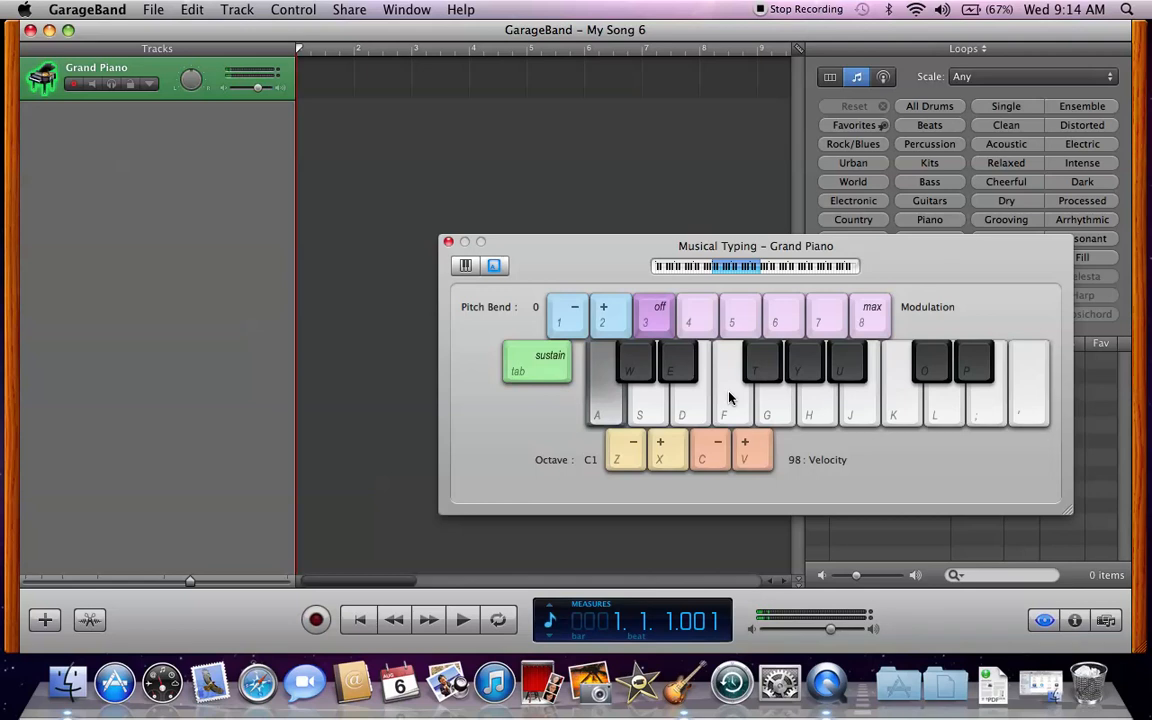
key("a")
key("a")
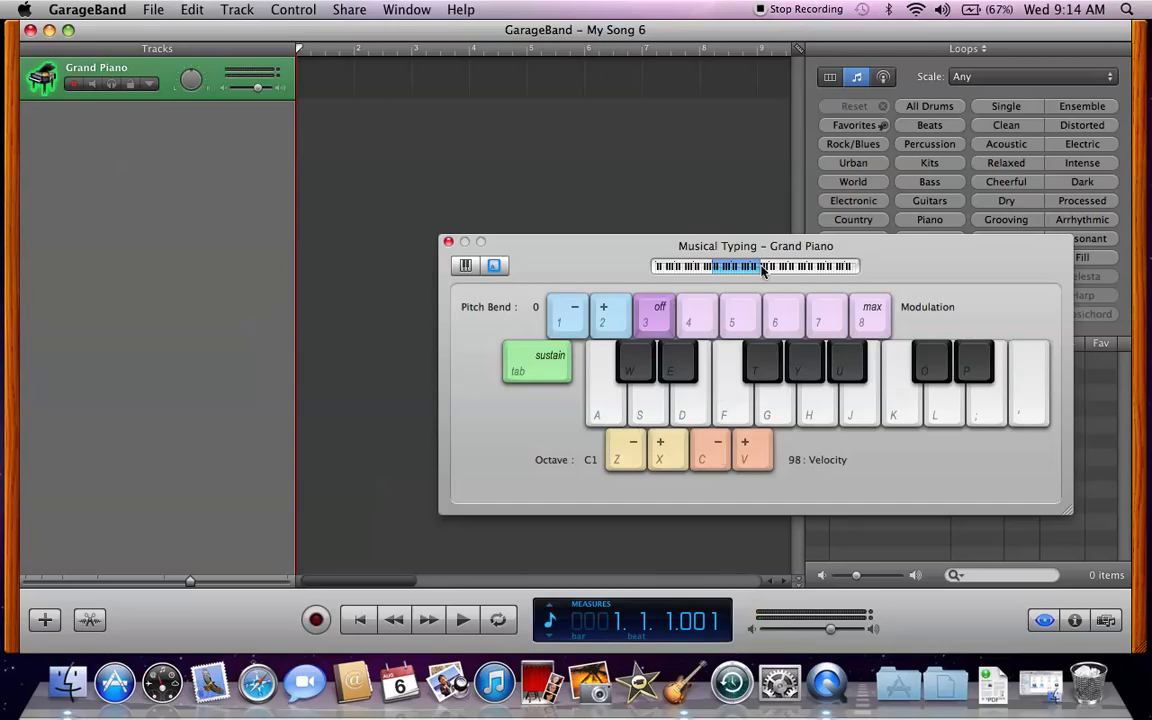
left_click(665, 457)
key("a")
key("a")
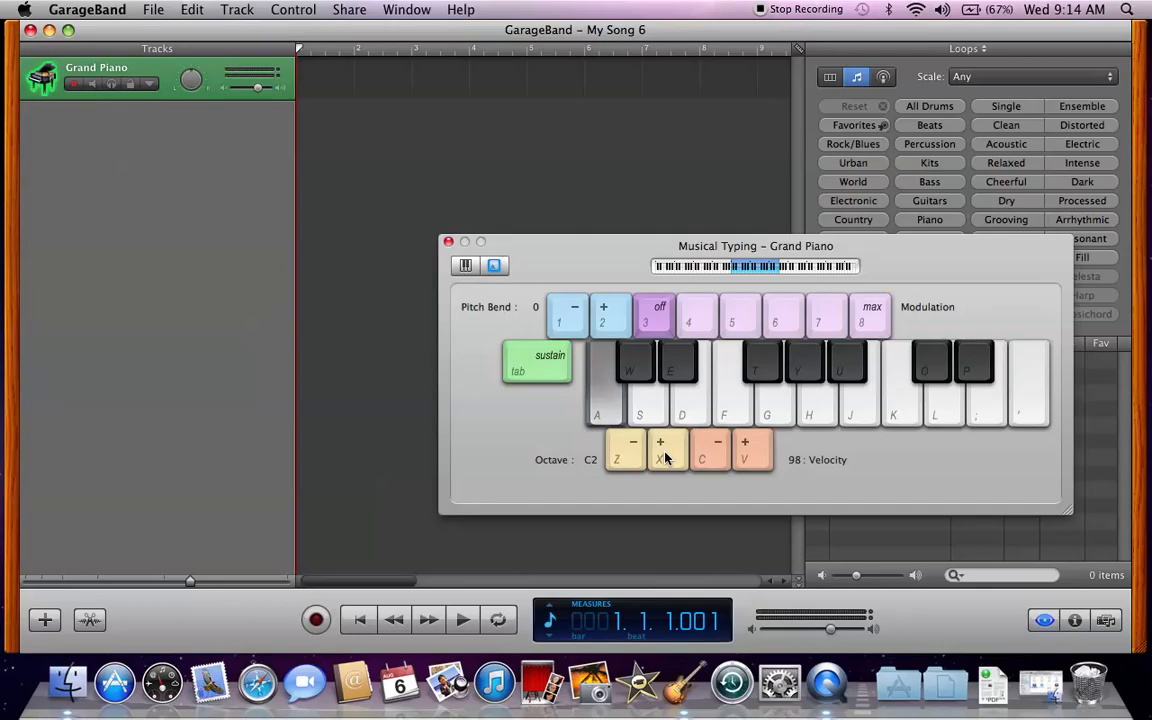
Step: Drop the Musical Typing octave to C1 once more and raise it to C3
left_click(629, 454)
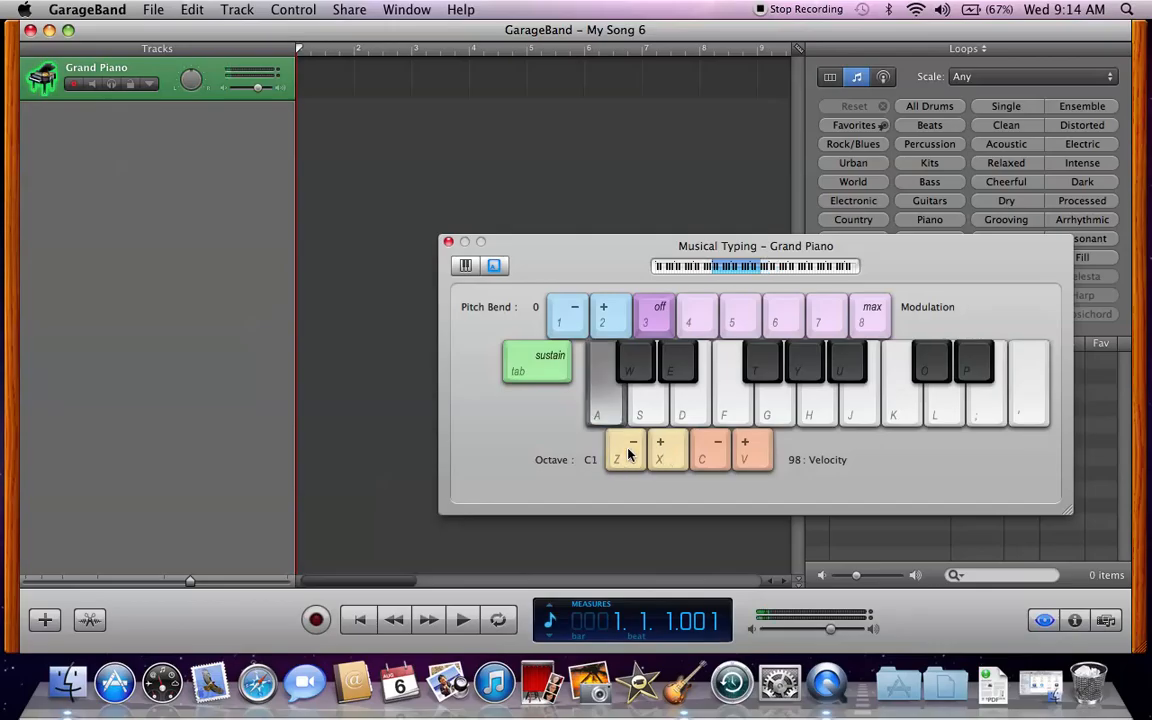
left_click(684, 456)
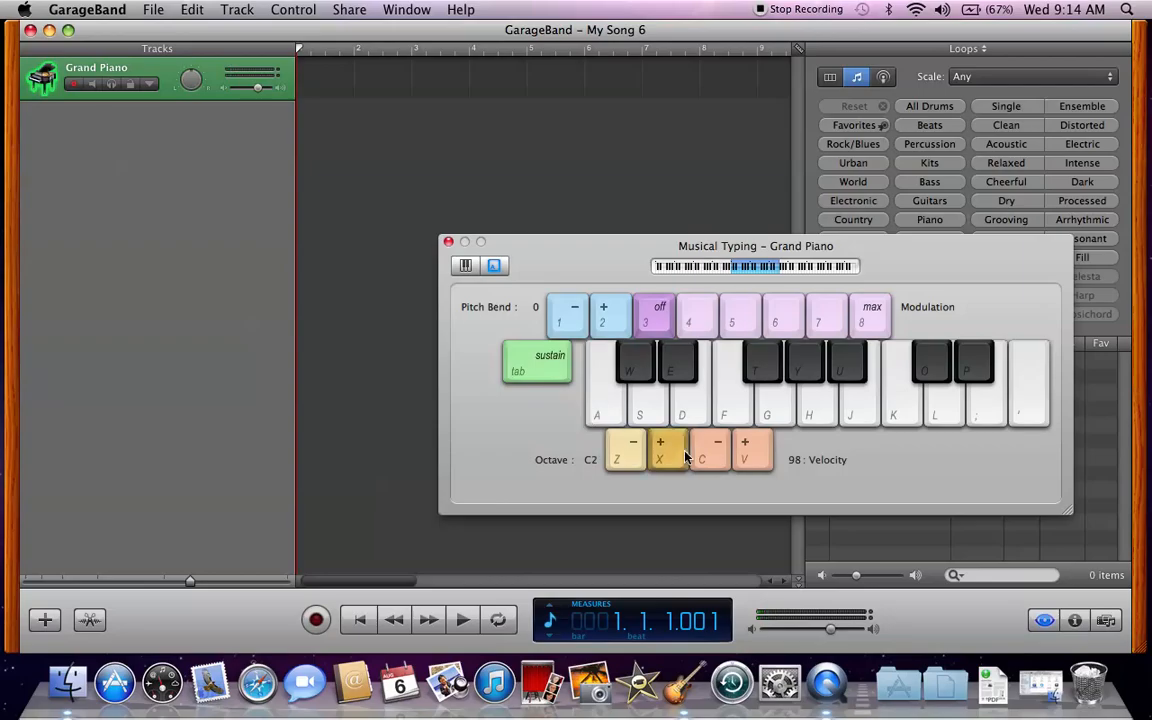
left_click(686, 456)
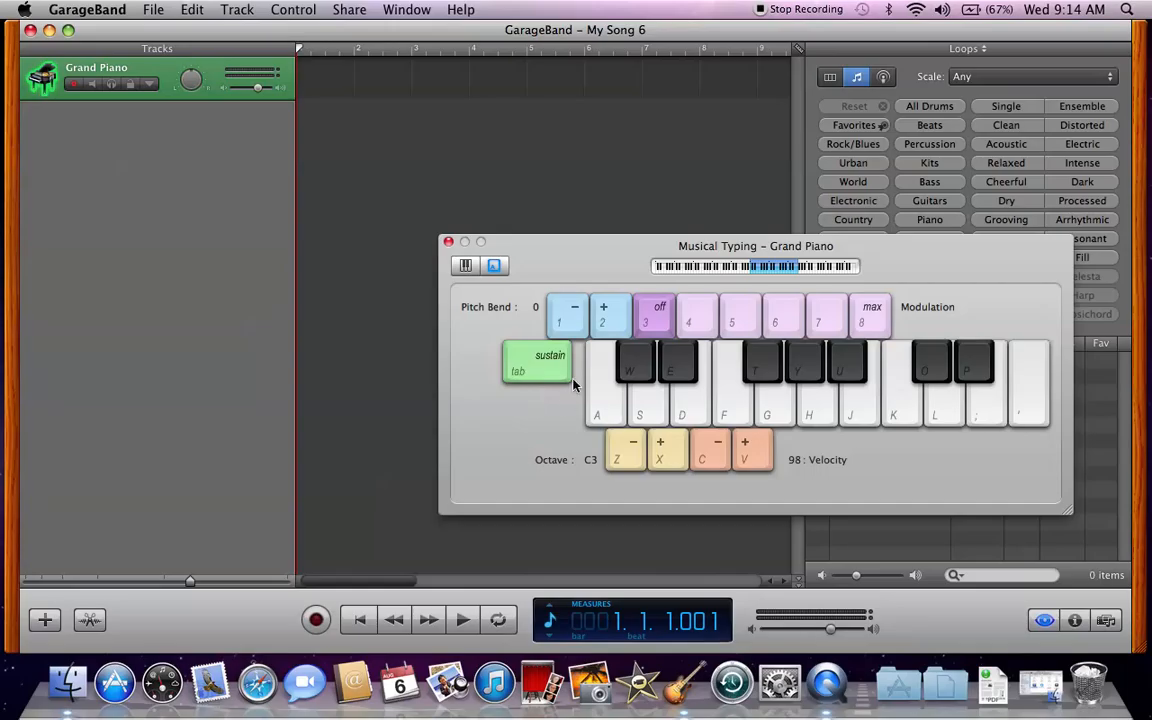
Step: Move the Musical Typing window lower, and switch recording for the Grand Piano track off and back on
left_click_drag(564, 284, 614, 420)
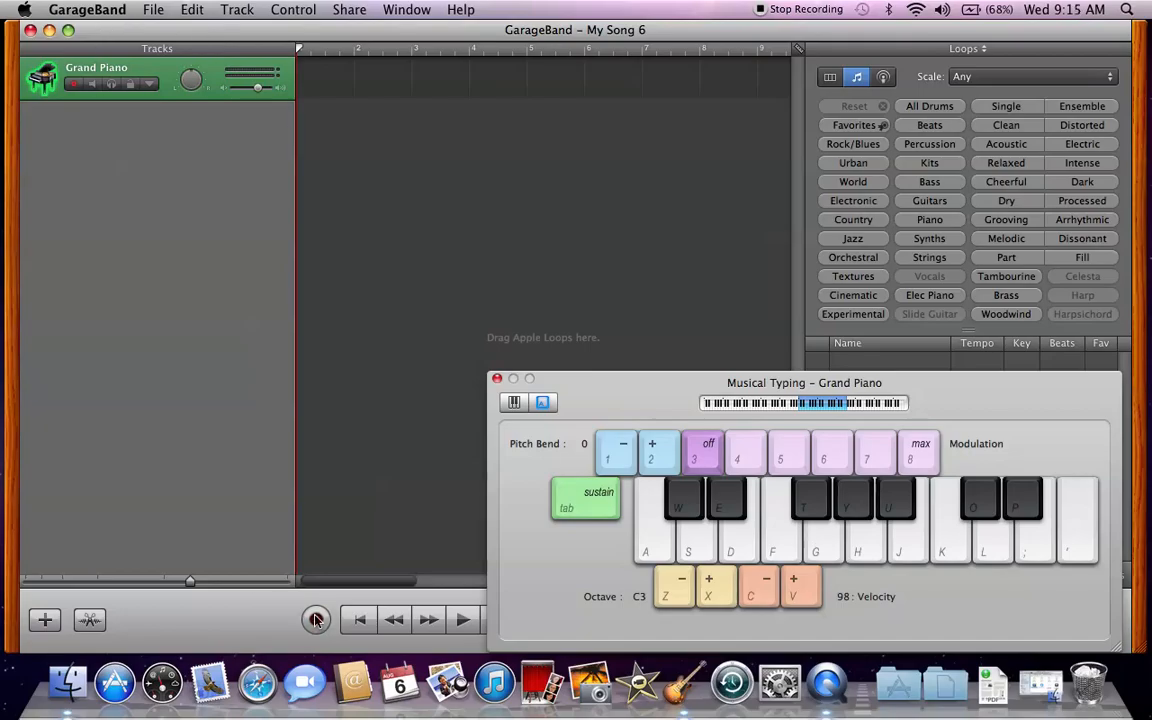
left_click(74, 86)
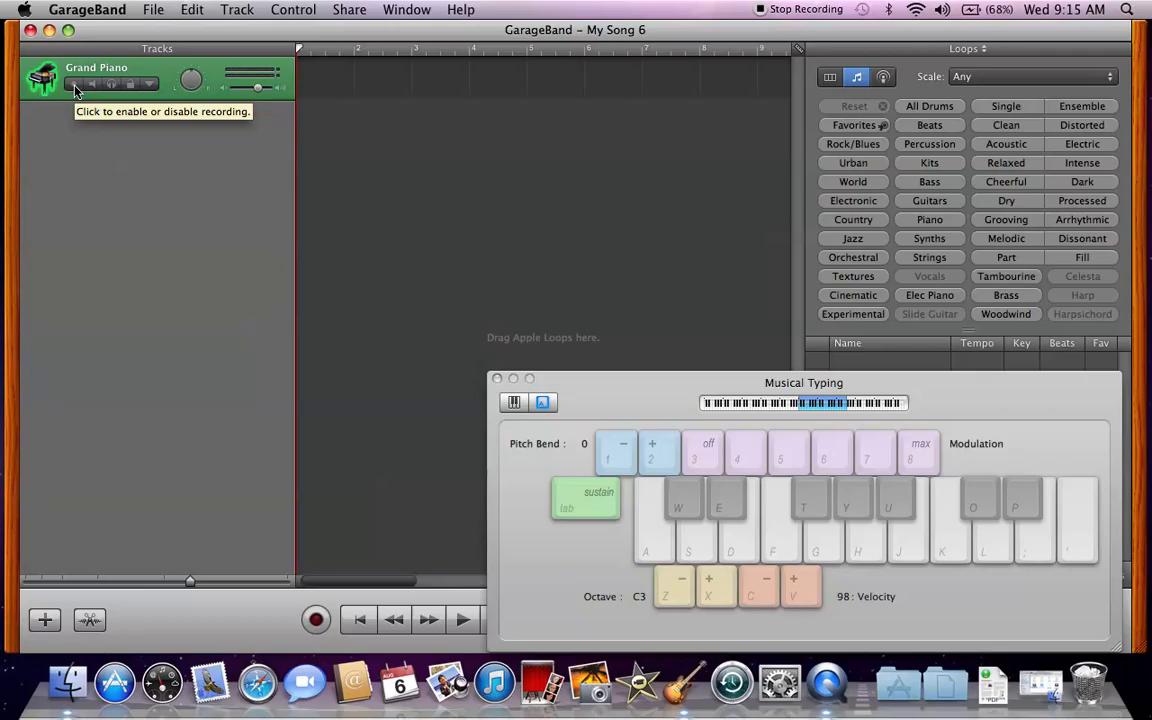
left_click(74, 84)
Step: Play a practice melody on the white notes of the Musical Typing keyboard at octave C3
key("f")
key("g")
key("h")
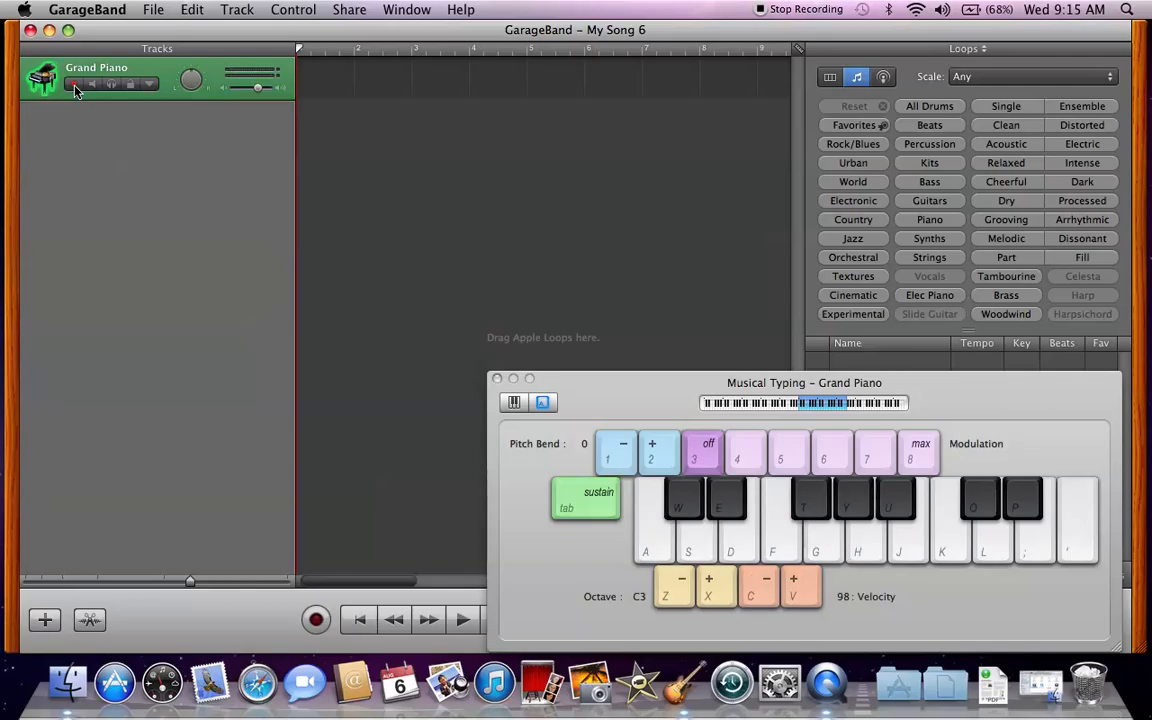
key("a")
key("a")
key("d")
key("d")
key("g")
key("h")
key("g")
key("s")
key("f")
key("a")
key("d")
Step: Record a short Grand Piano phrase of white notes until past measure 9, and stop the recording
left_click(316, 620)
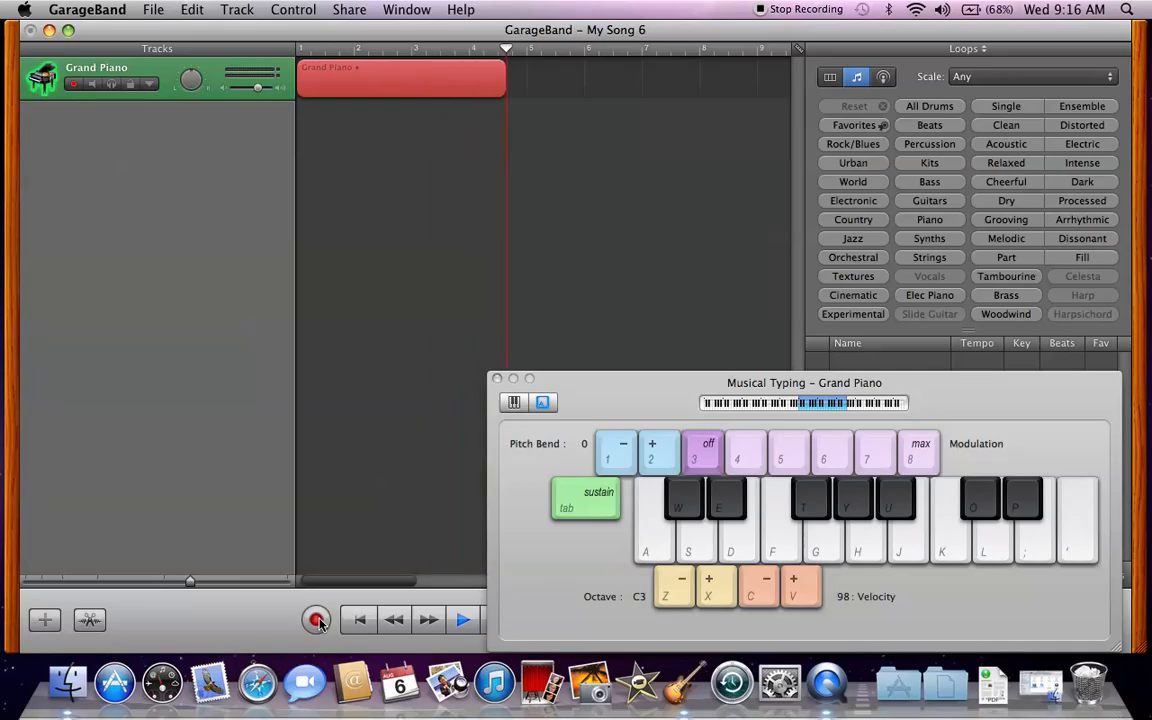
key("a")
key("a")
key("a")
key("a")
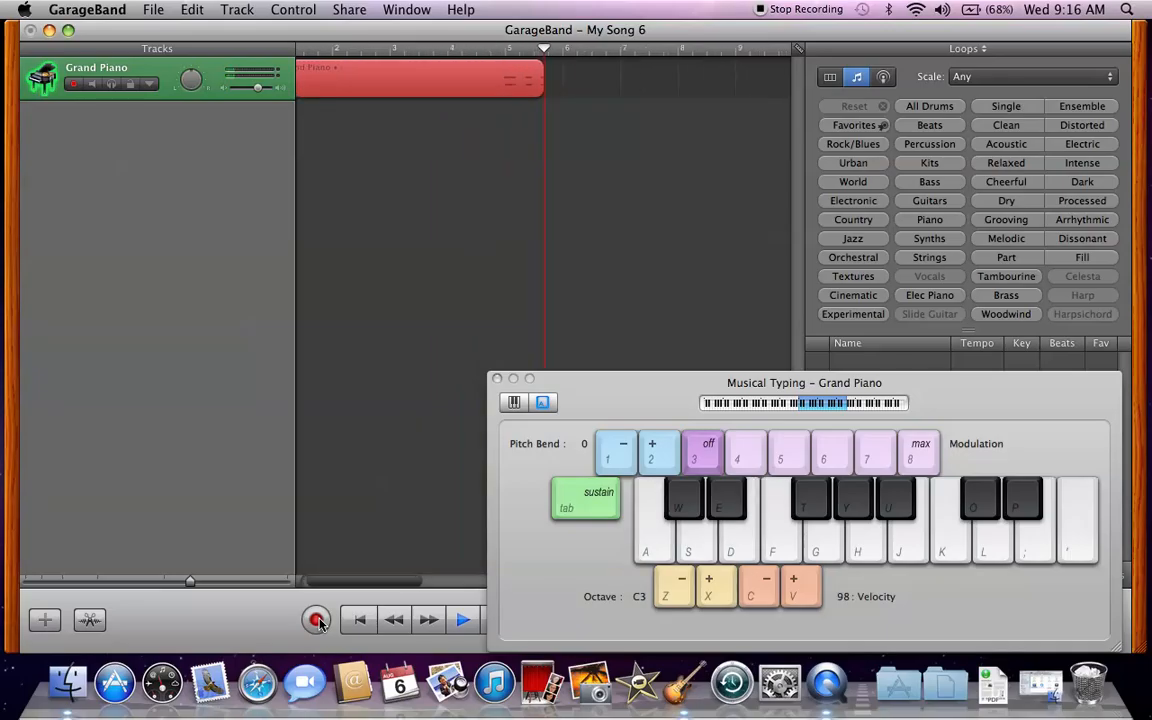
key("a")
key("a")
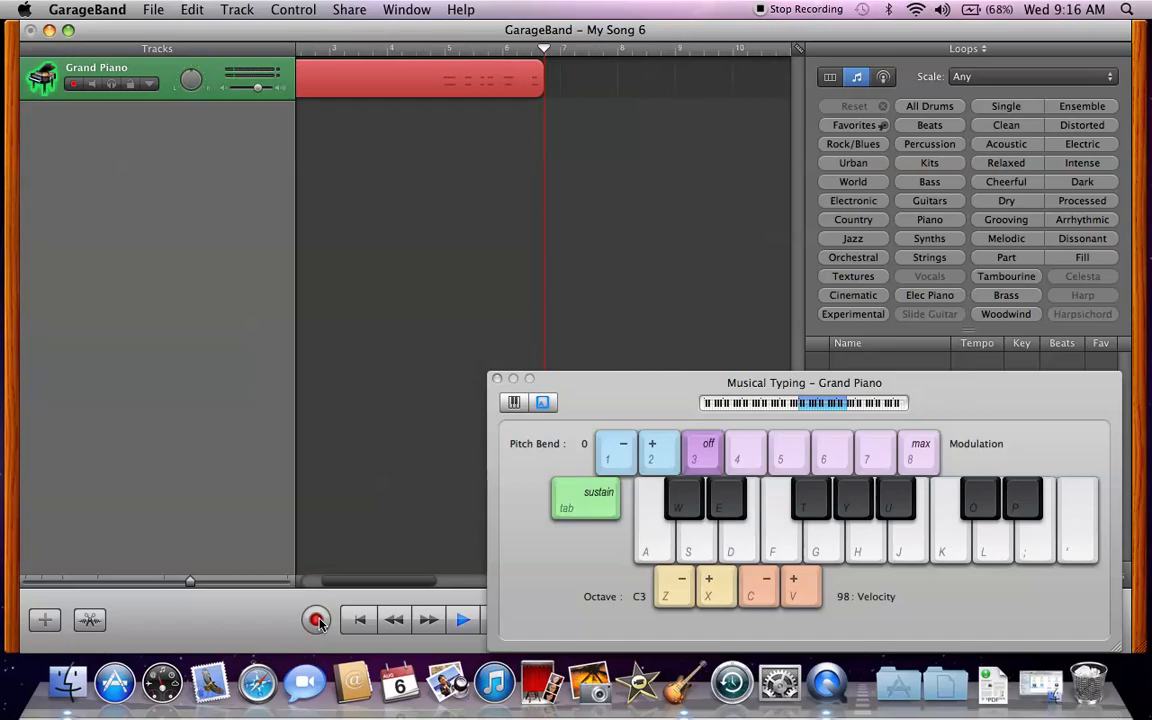
key("a")
key("a")
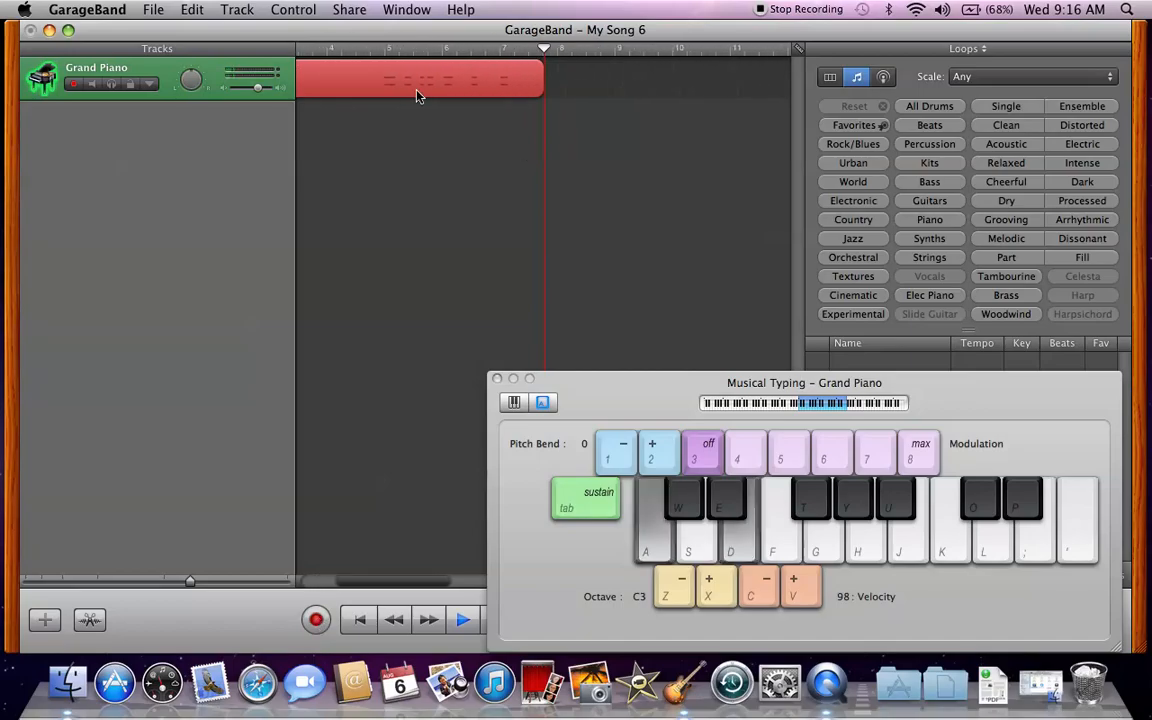
key("a")
key("a")
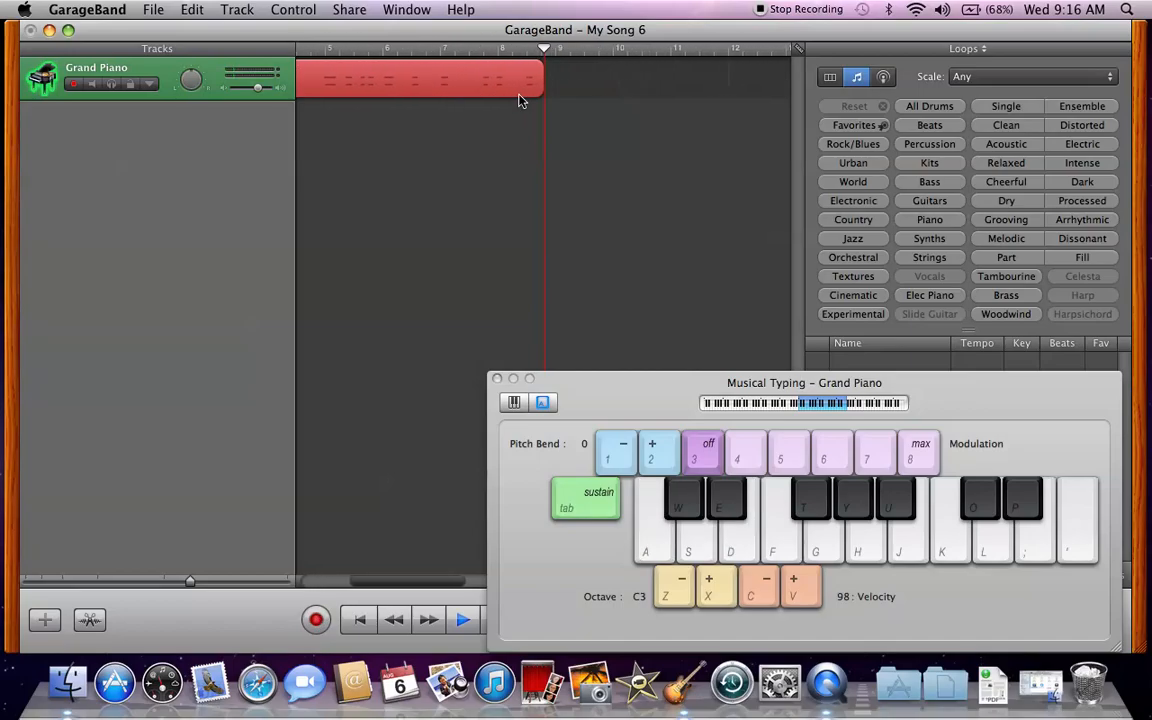
key("r")
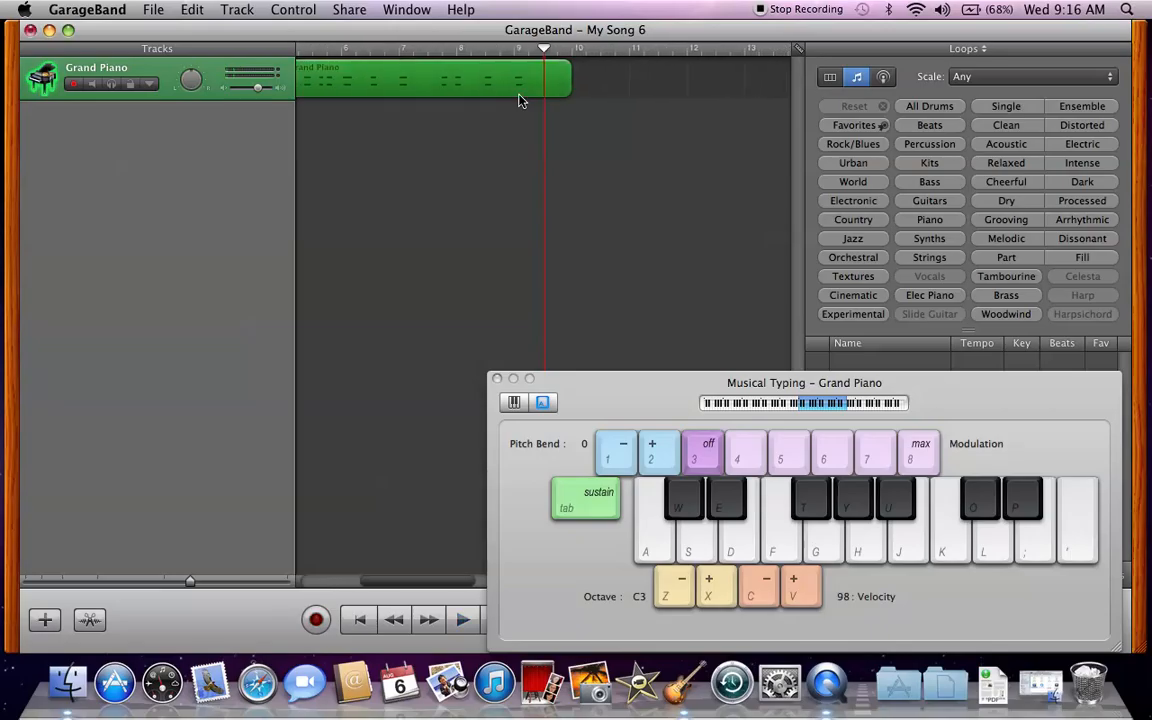
Step: Bring the playhead back to the recorded region's start at measure 5 and play the region through
scroll(530, 125, "left", 5)
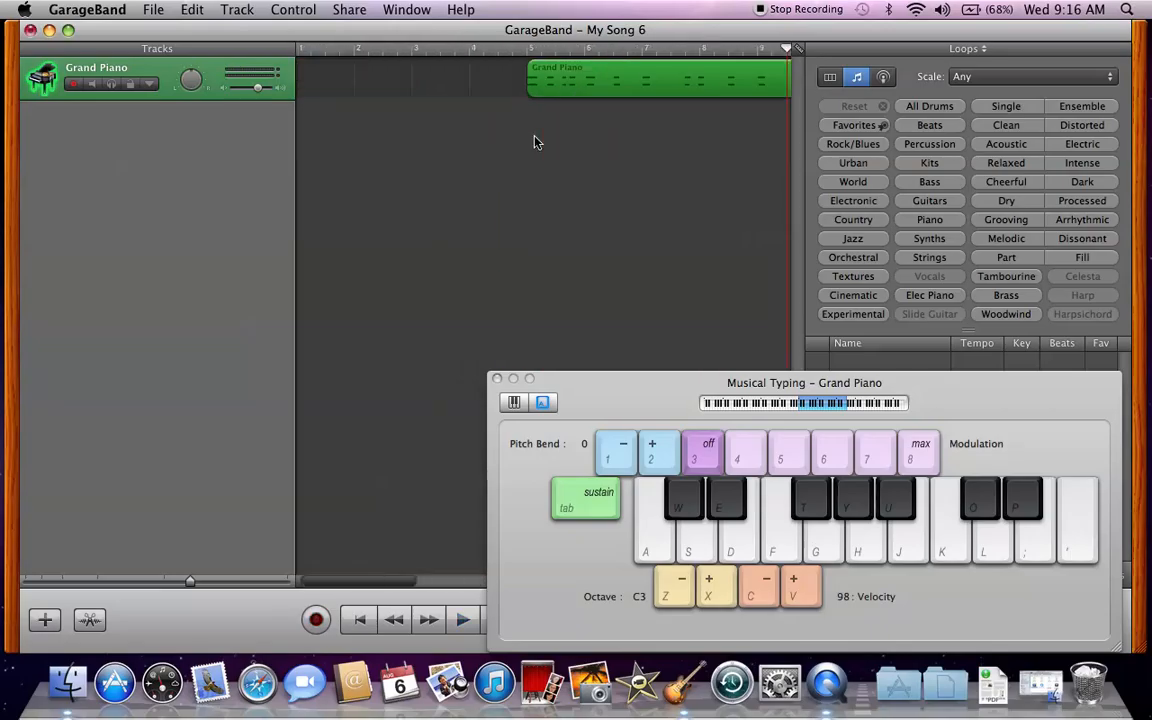
scroll(535, 142, "right", 5)
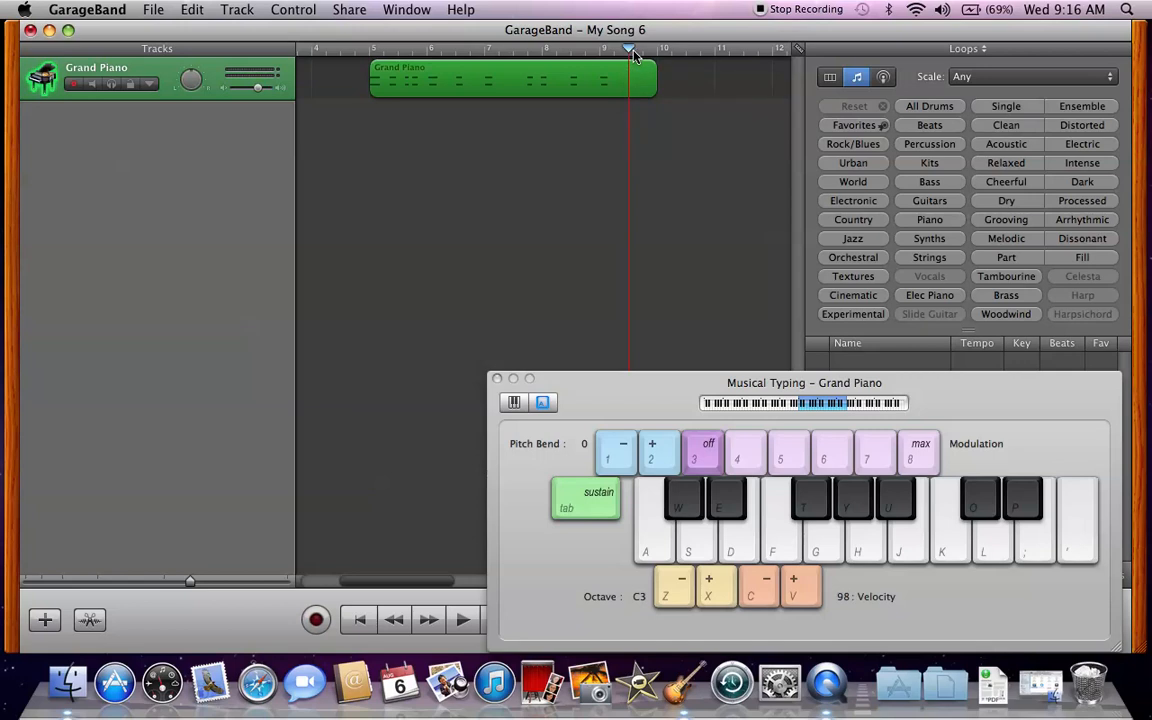
mouse_move(620, 56)
left_mouse_down()
mouse_move(325, 45)
mouse_move(377, 55)
left_mouse_up()
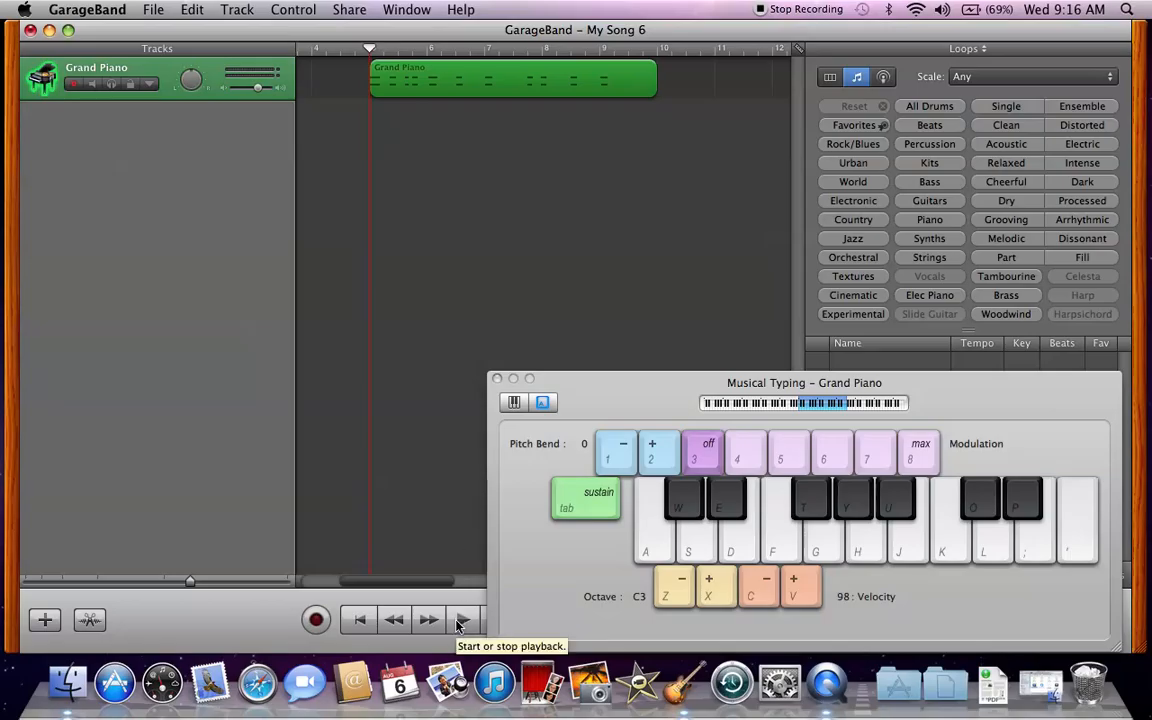
left_click_drag(638, 416, 780, 316)
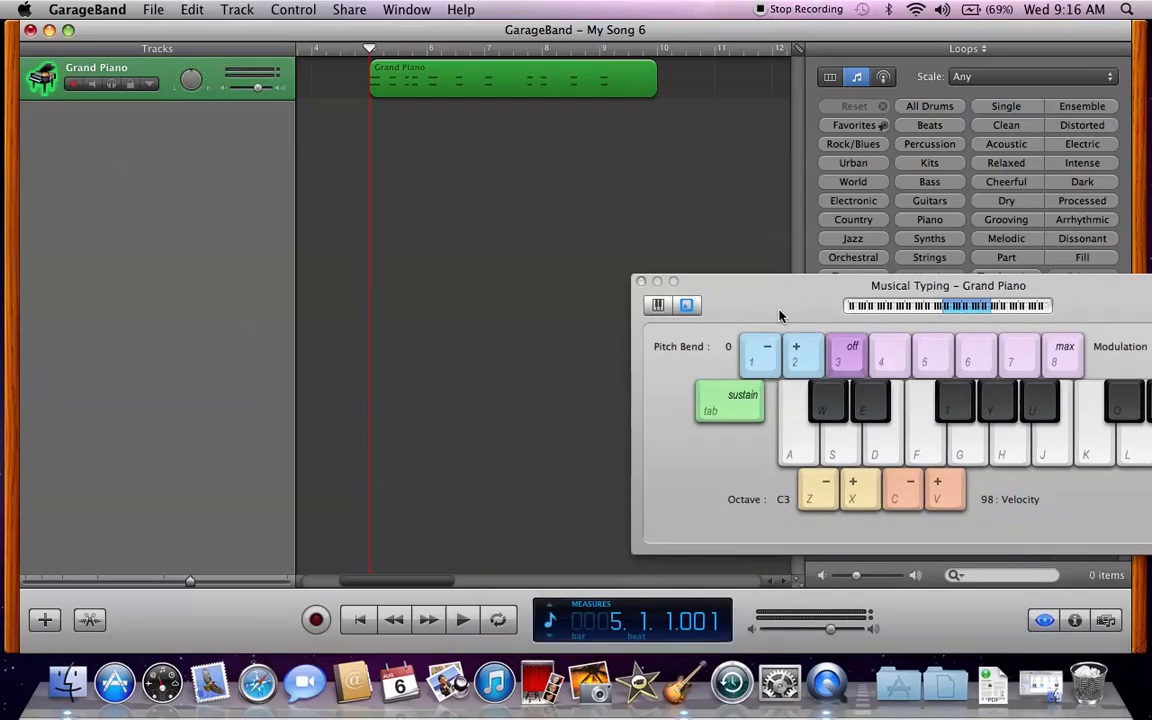
left_click(462, 621)
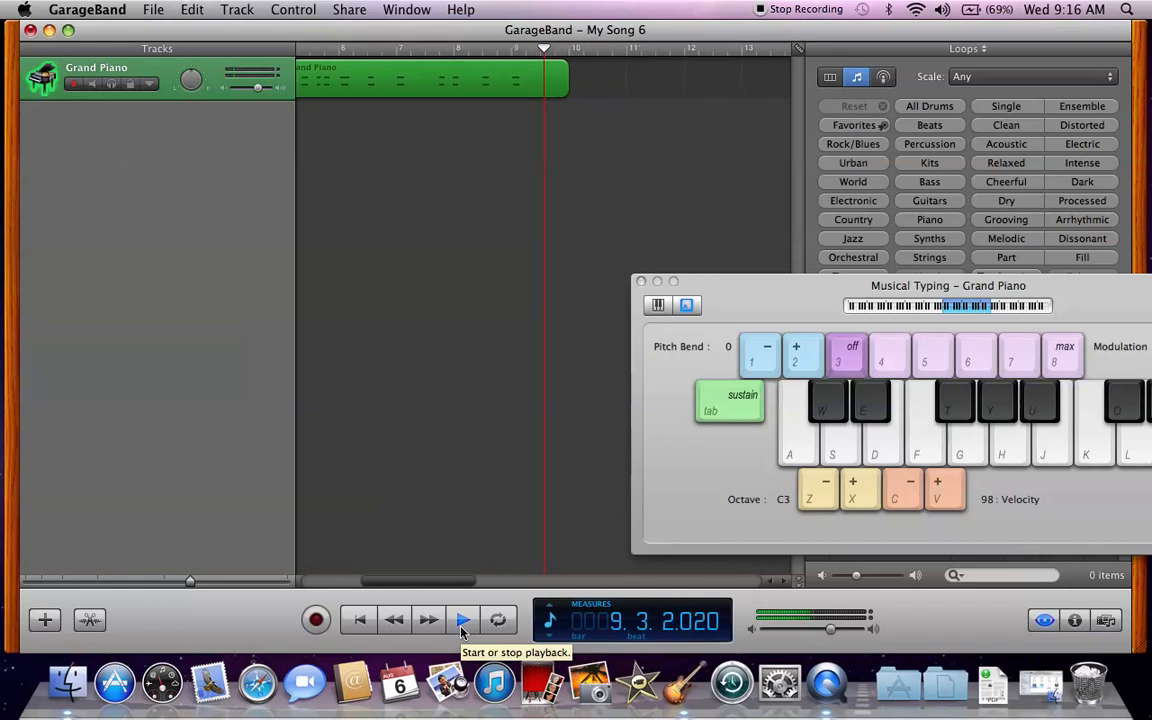
left_click(462, 620)
Step: Reposition the Musical Typing and project windows, and turn off the metronome
left_click_drag(733, 305, 516, 262)
mouse_move(752, 36)
left_mouse_down()
mouse_move(740, 152)
mouse_move(784, 108)
mouse_move(764, 64)
mouse_move(772, 54)
mouse_move(748, 52)
mouse_move(763, 55)
left_mouse_up()
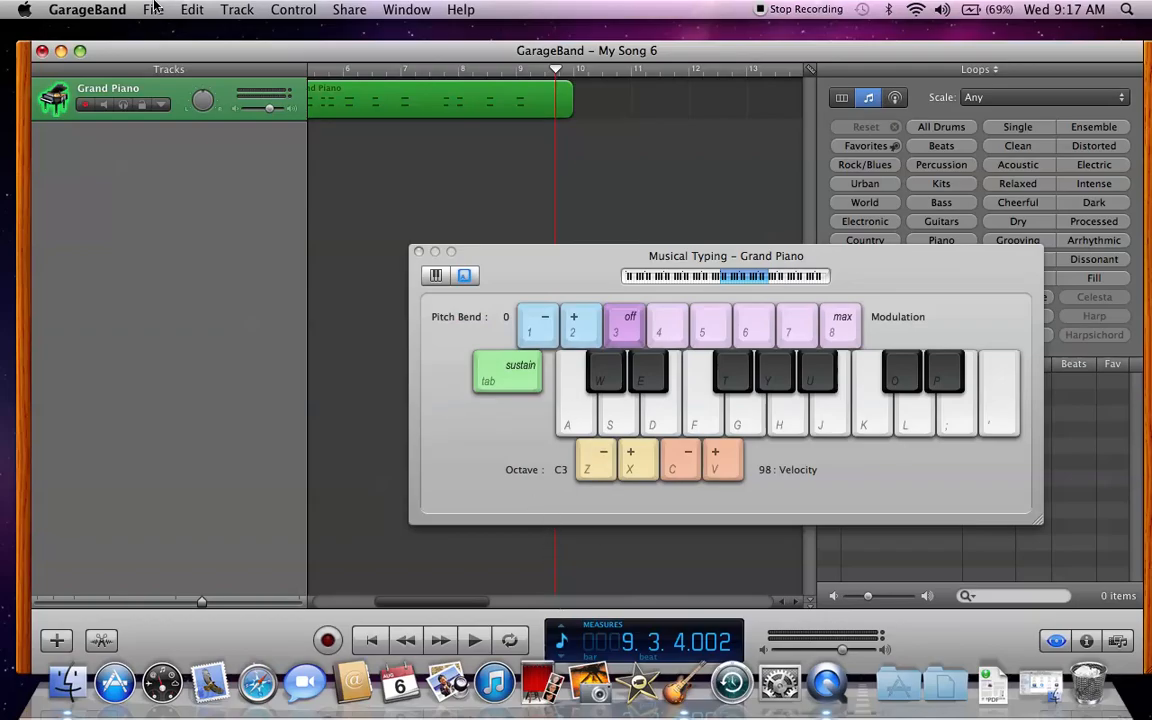
left_click(256, 8)
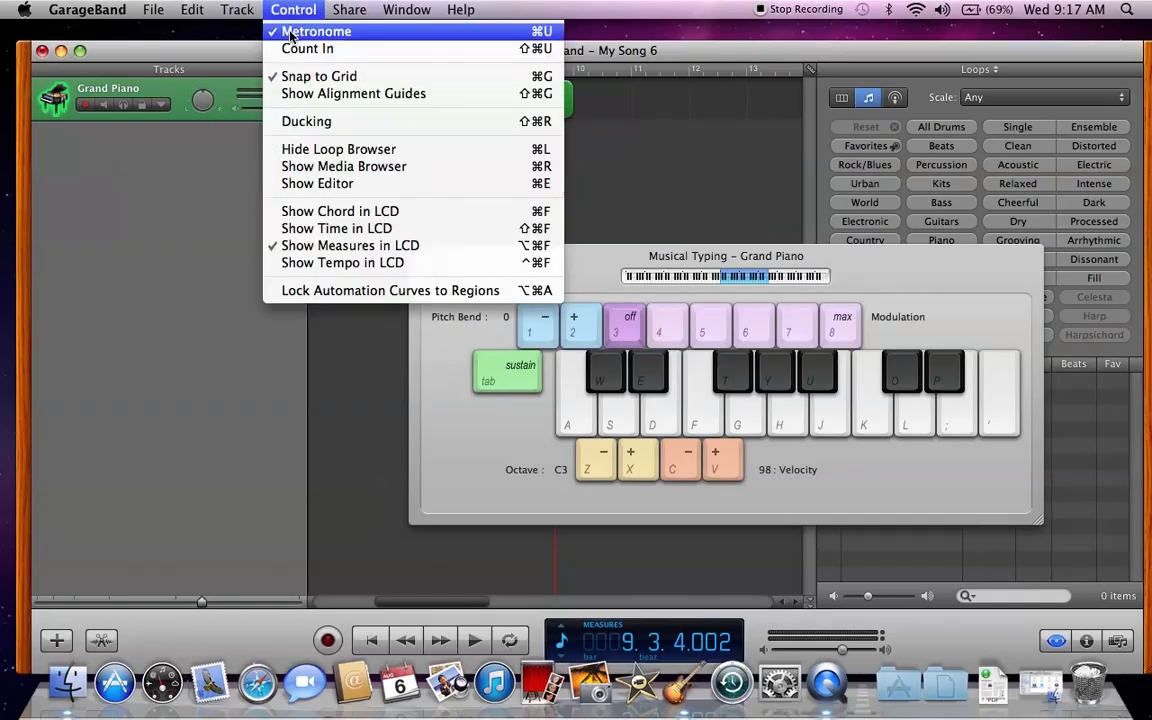
left_click(289, 35)
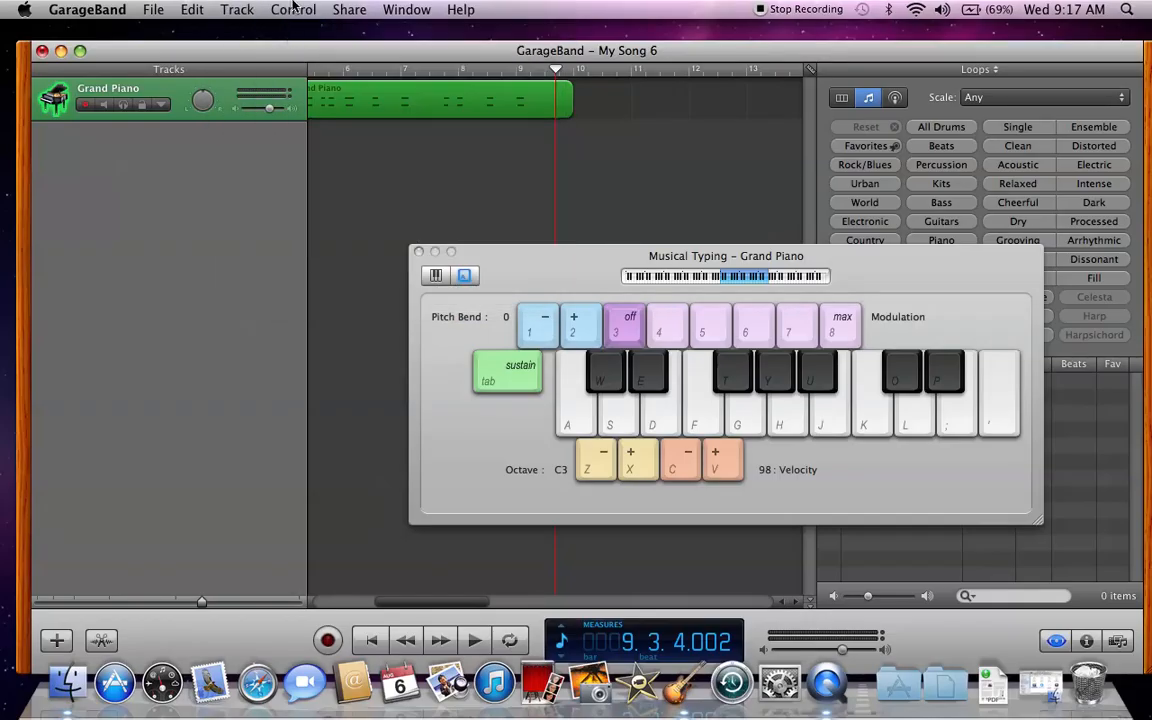
Step: Play the project for a moment to check the metronome setting, and stop playback
left_click(293, 8)
left_click(293, 8)
key("space")
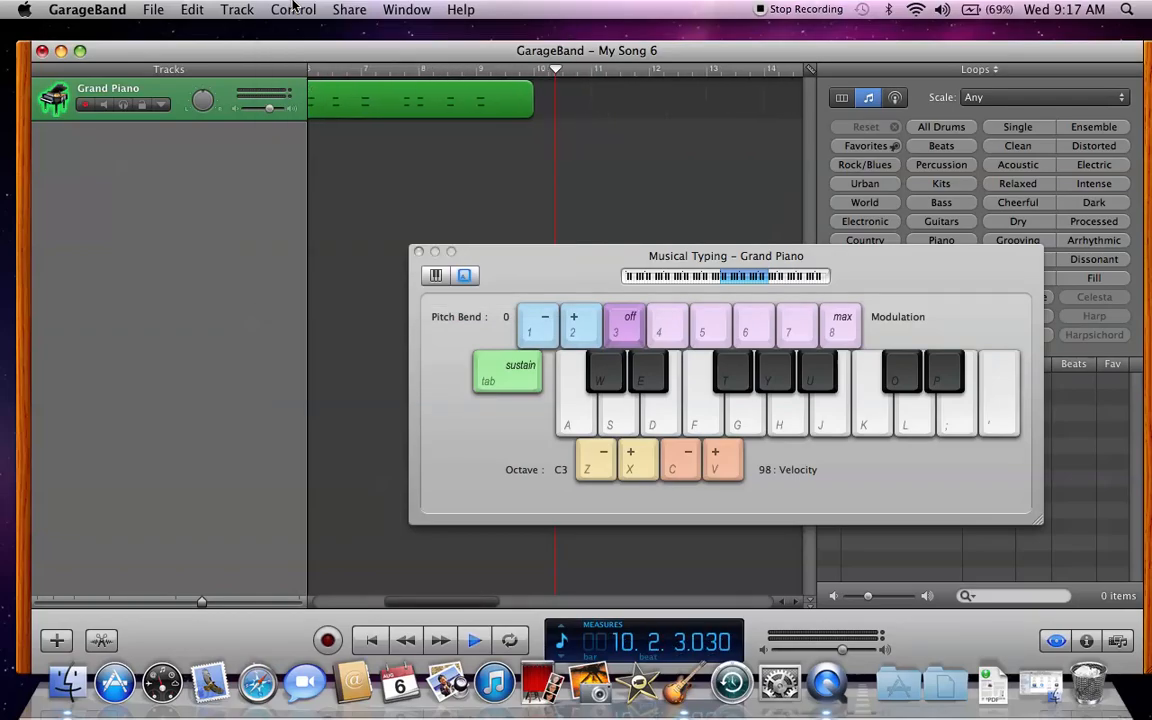
key("space")
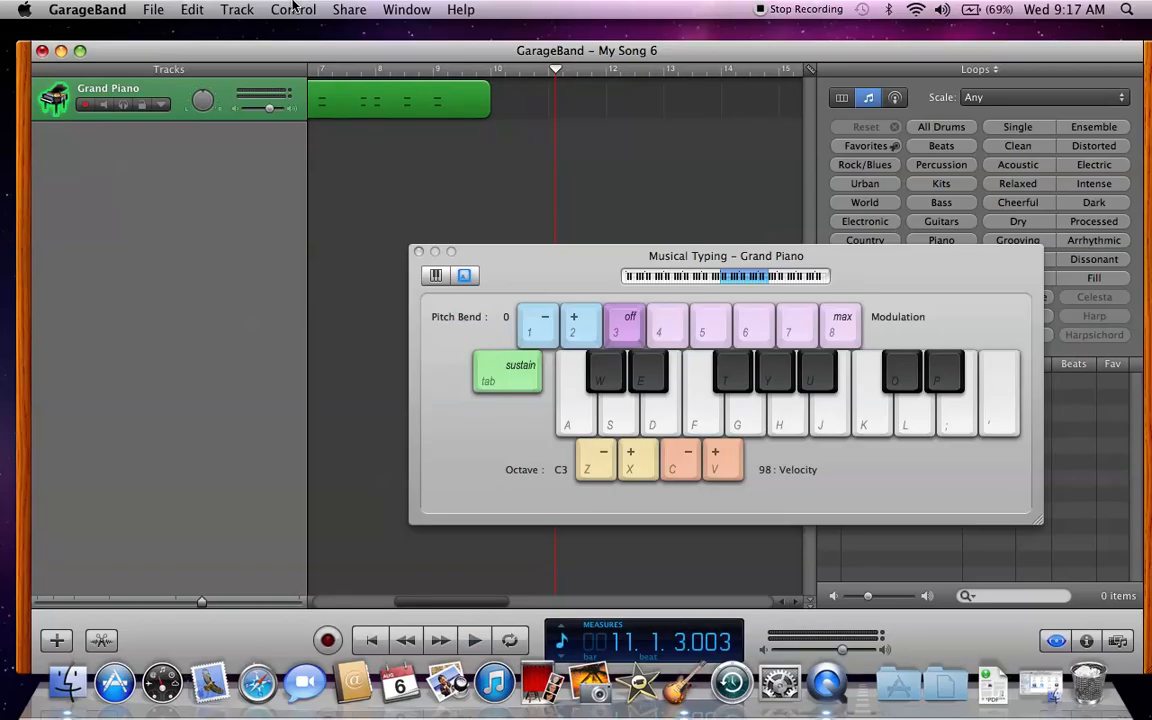
Step: Show the Media Browser and switch to the Grand Piano's track info
key("super+r")
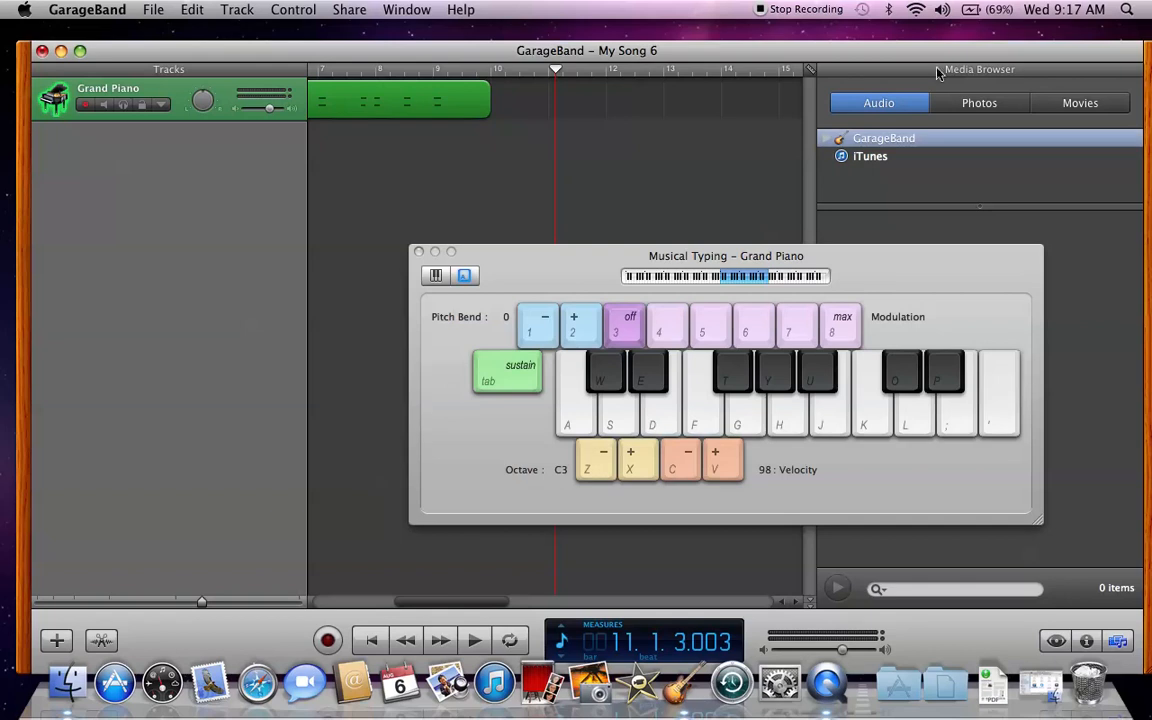
left_click(1087, 641)
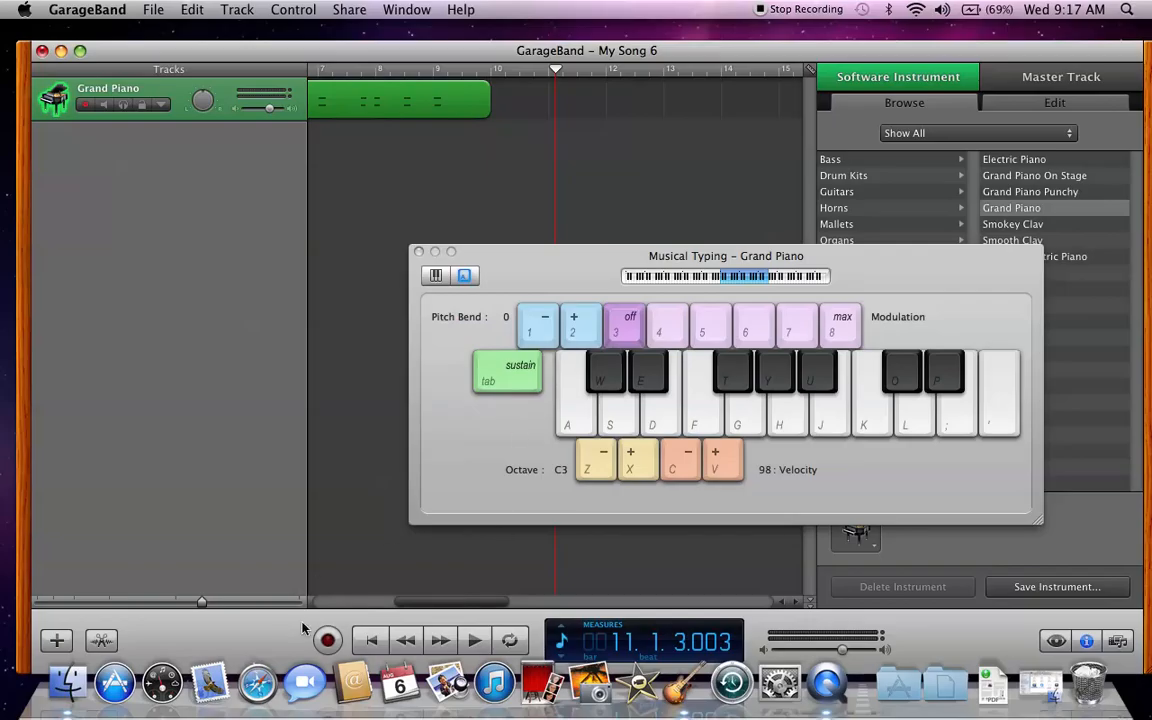
Step: Record a second Grand Piano phrase of white notes from measure 11 to about 14, and play the new region
left_click(329, 640)
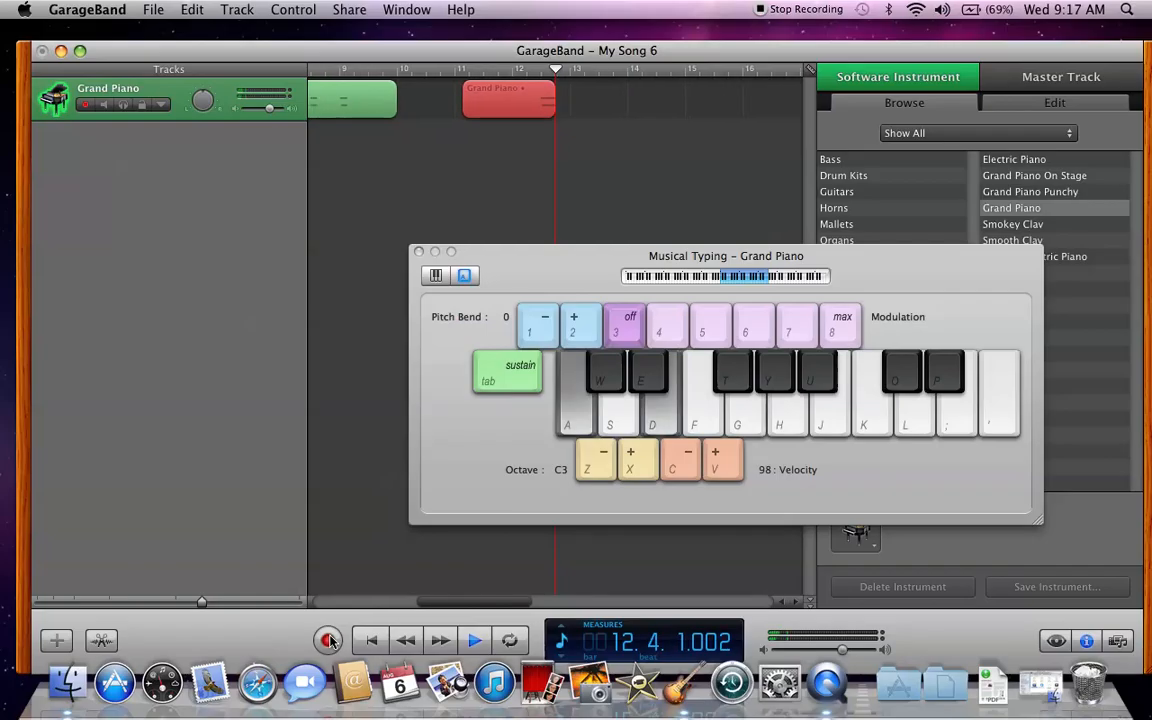
key("s")
key("f")
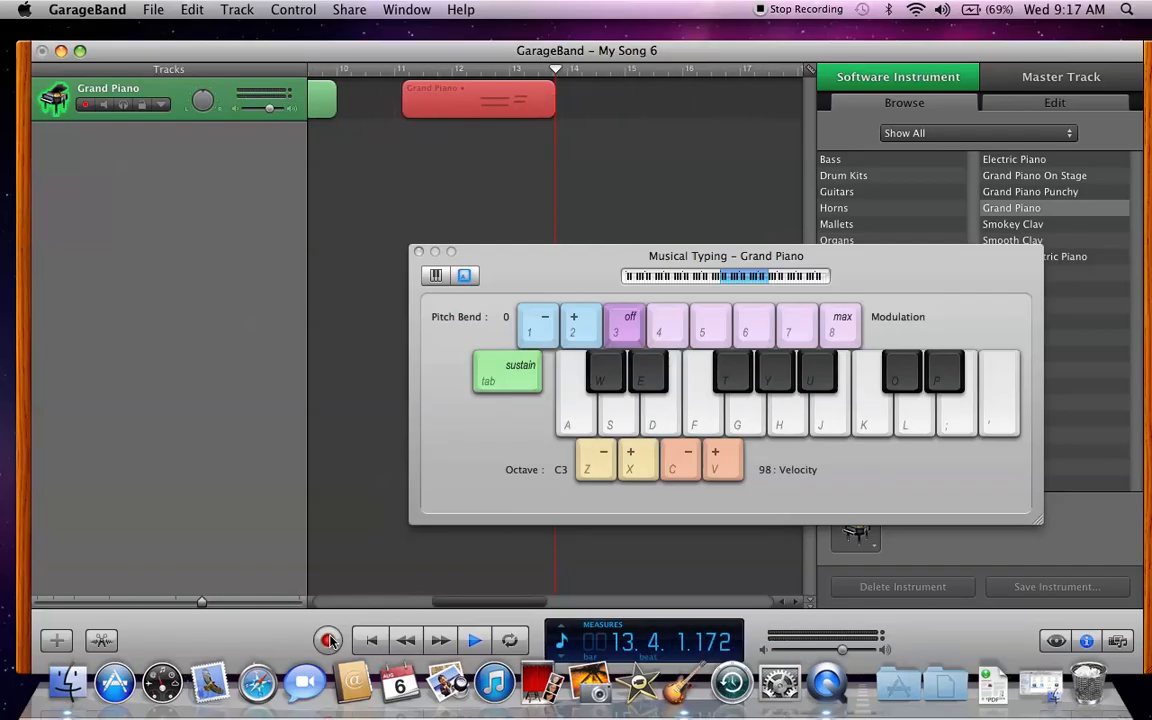
key("d")
key("g")
key("space")
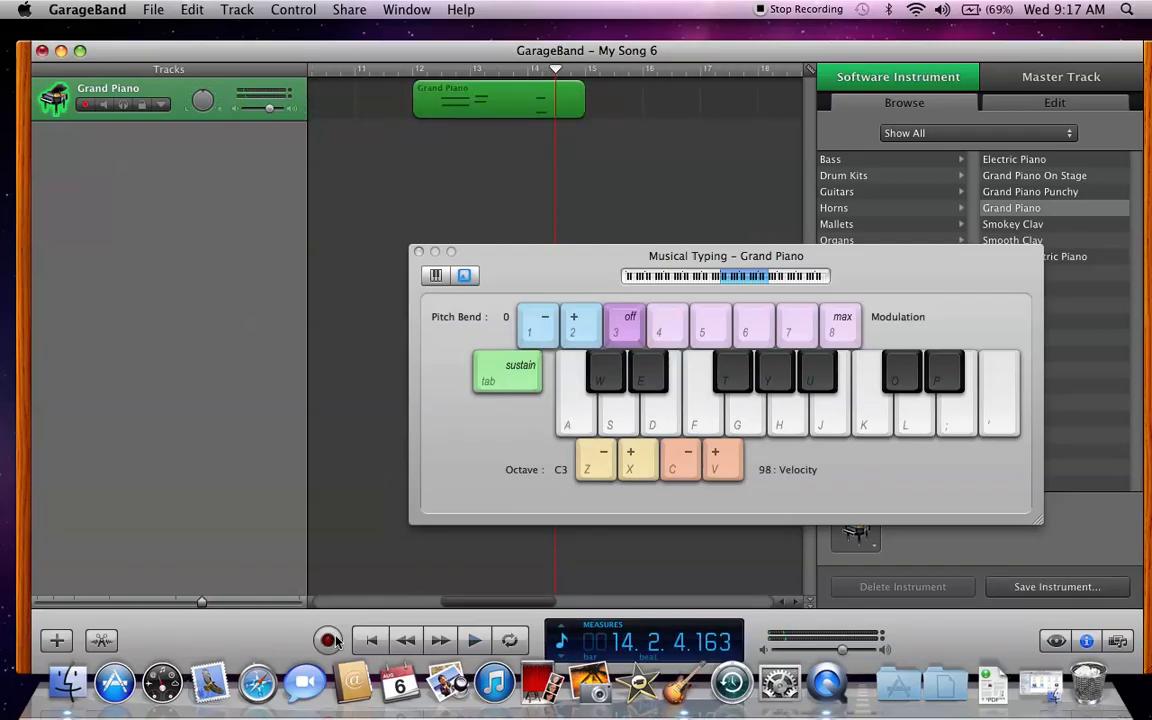
left_click(417, 70)
key("space")
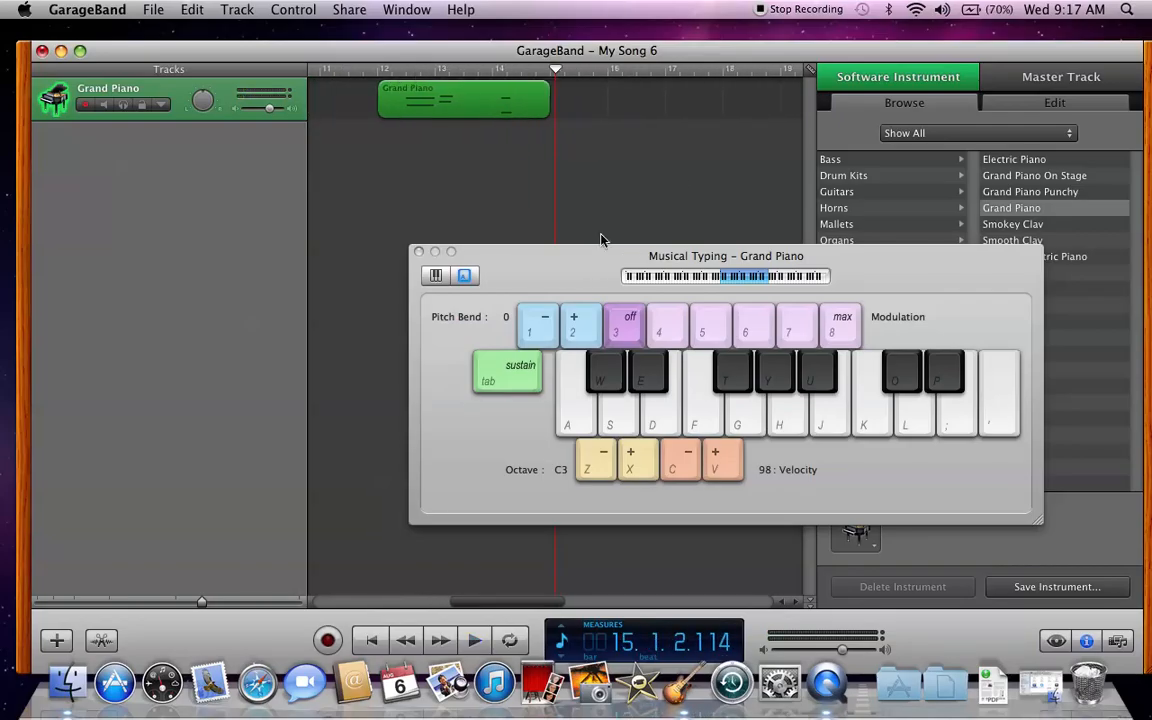
Step: Move the Musical Typing window clear of the instrument list, and hide and reopen the Grand Piano's track info
left_click_drag(529, 272, 215, 313)
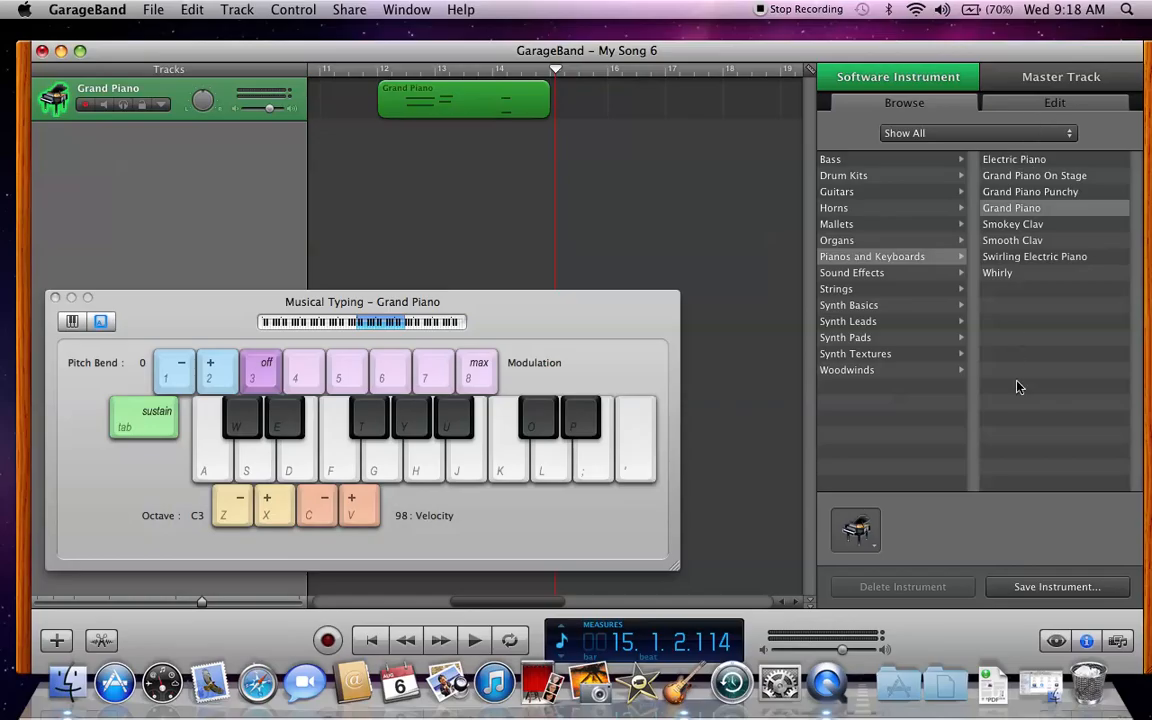
left_click(1086, 642)
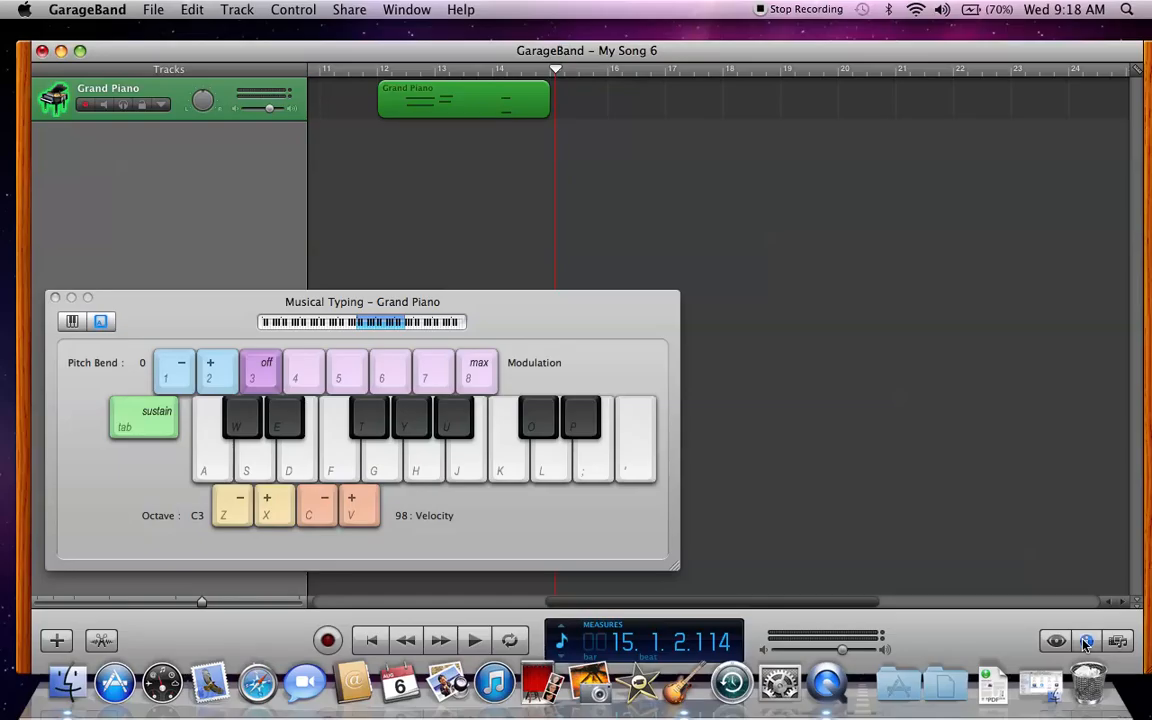
left_click(1086, 642)
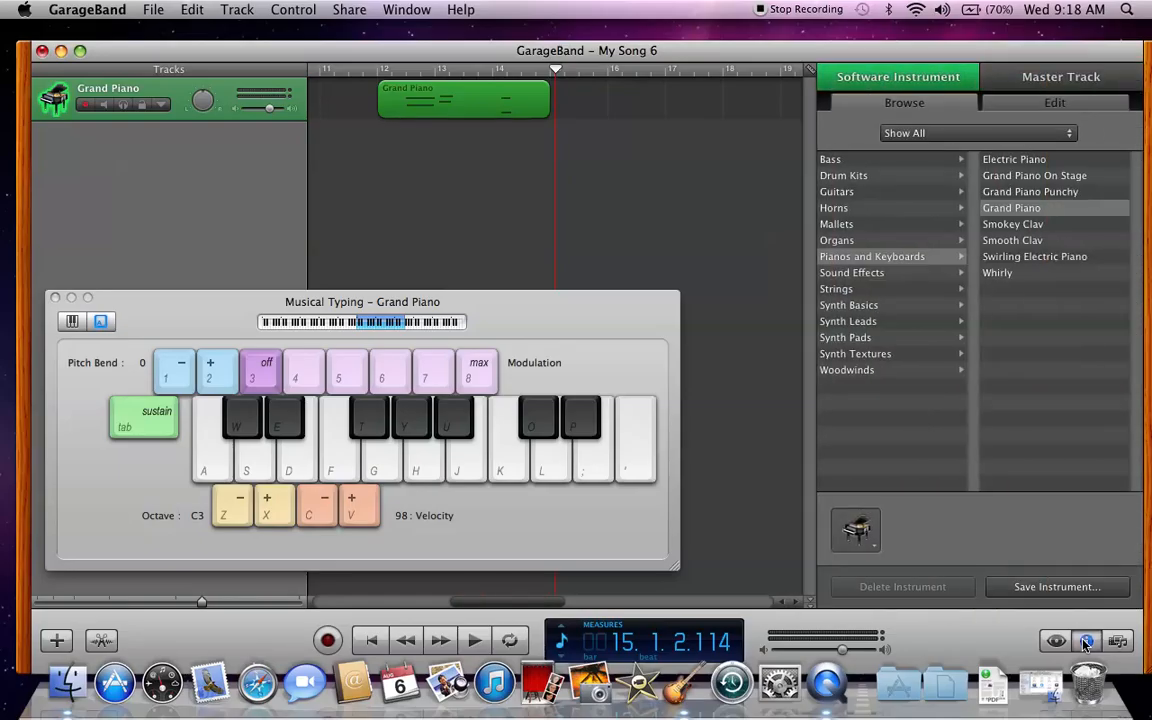
left_click(1086, 642)
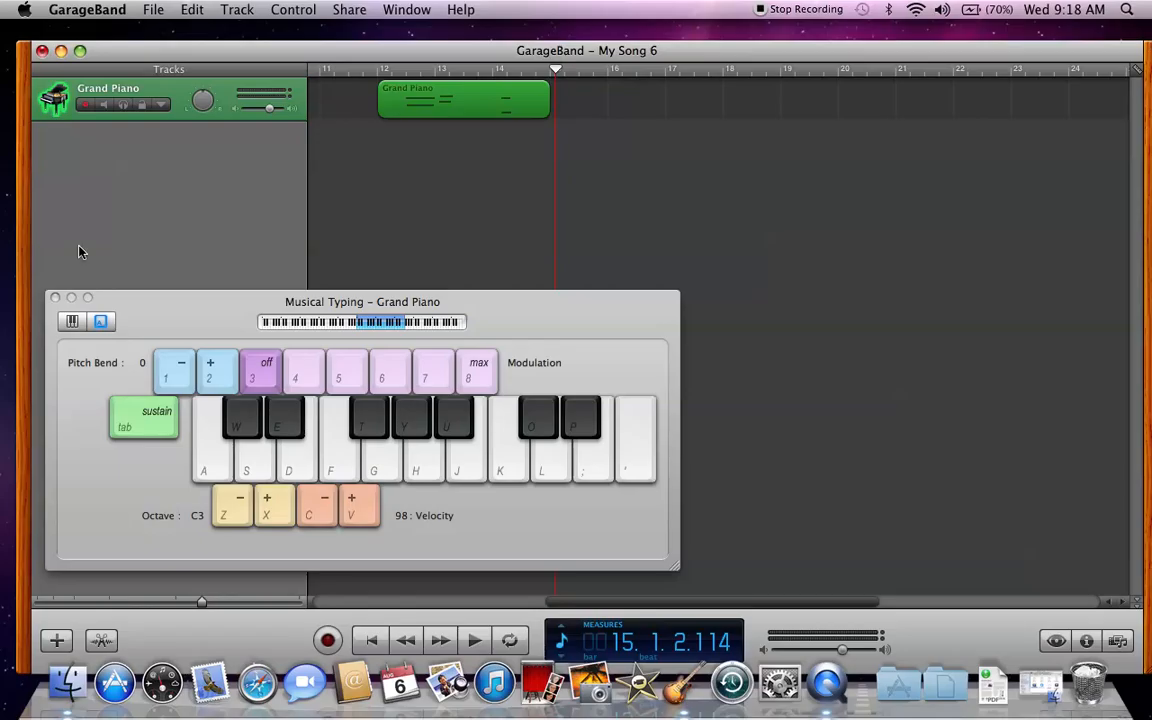
double_click(57, 100)
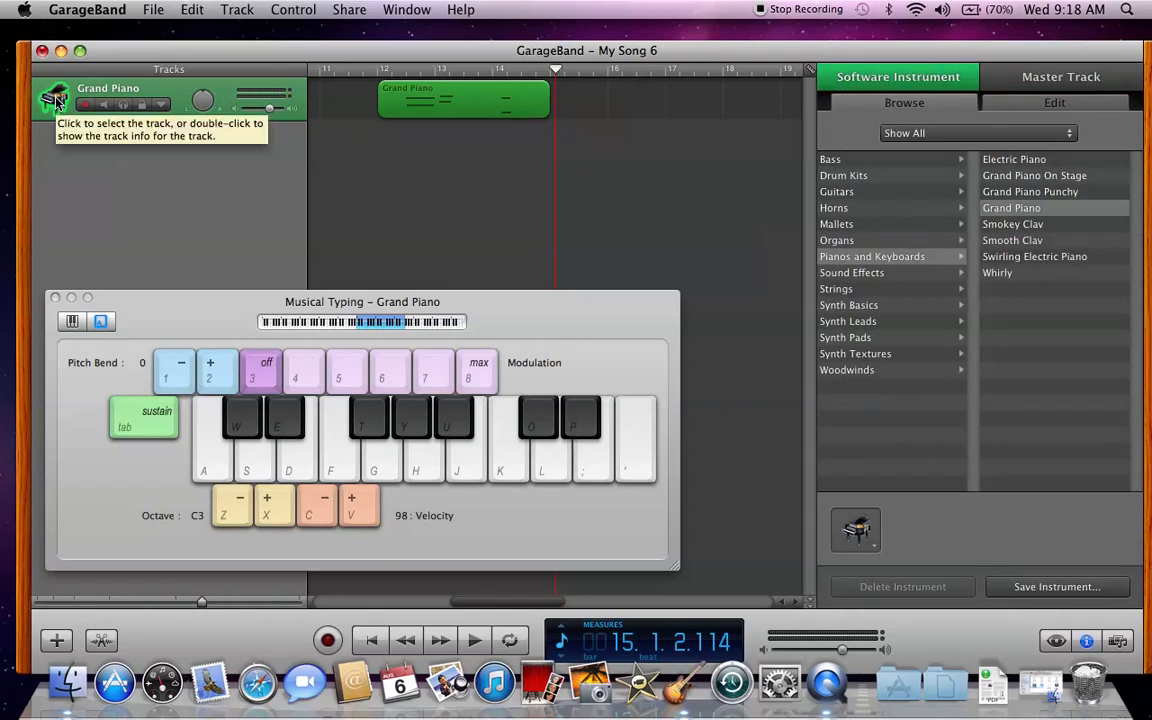
Step: View the Loop Browser and the GarageBand projects in the Media Browser, and return to the track info
left_click(1057, 642)
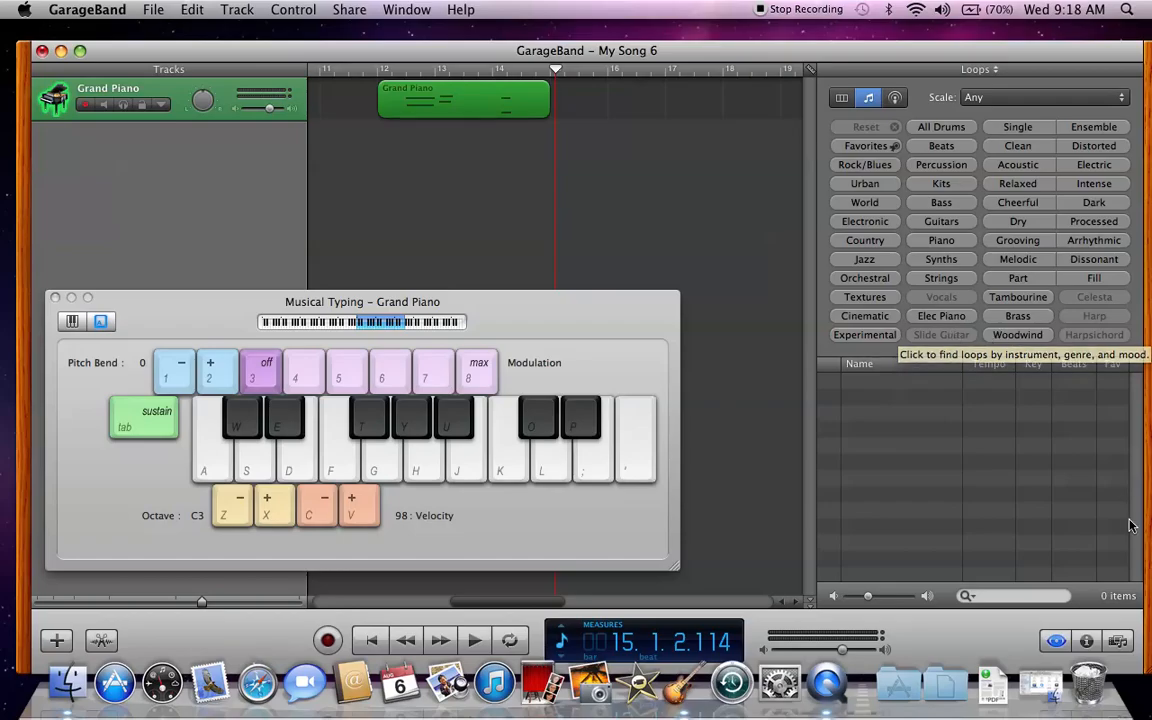
left_click(1116, 642)
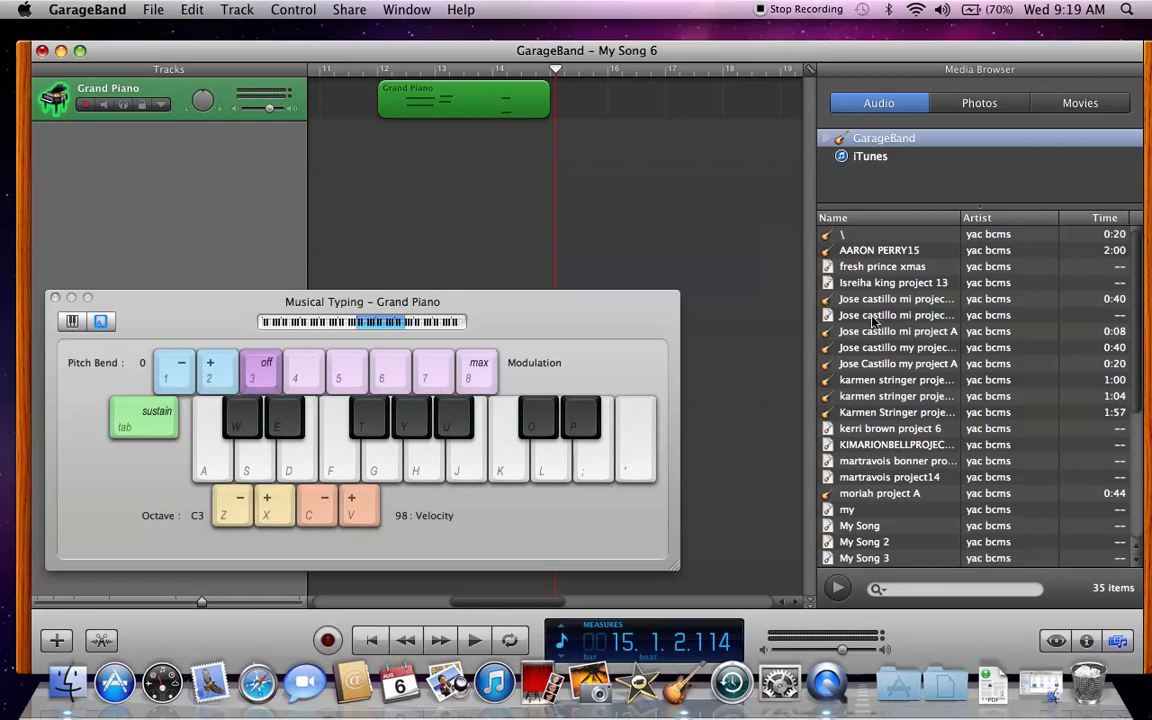
scroll(873, 318, "down", 5)
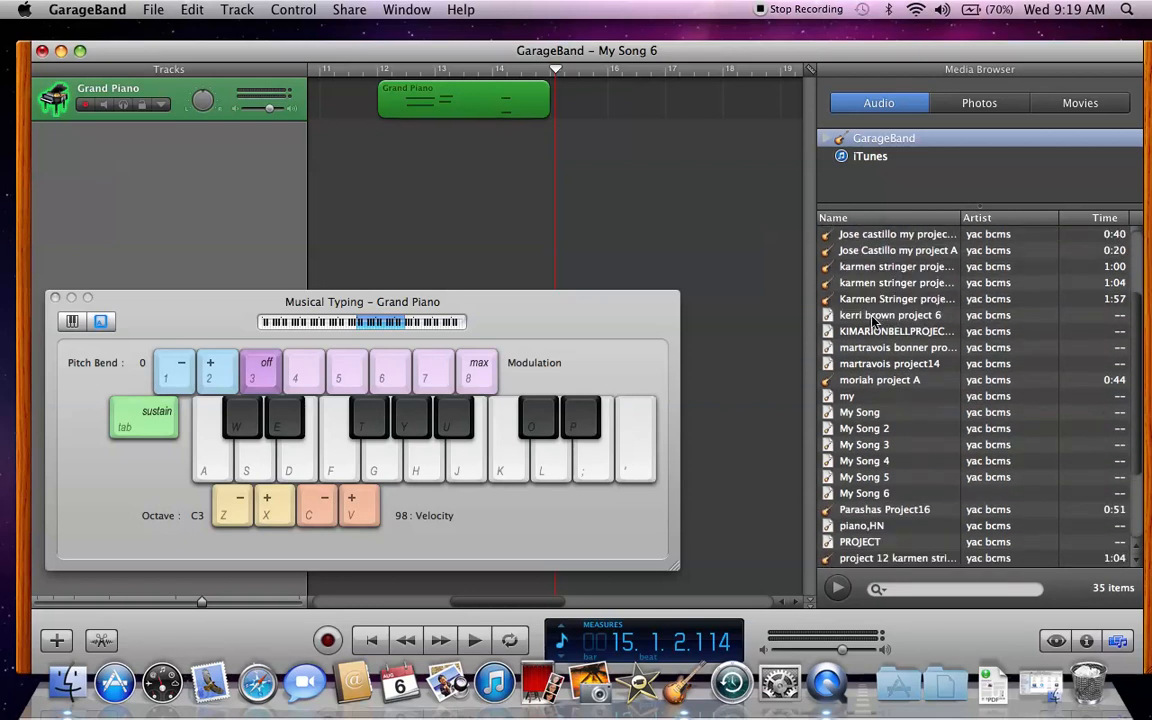
scroll(873, 318, "down", 3)
scroll(873, 318, "up", 5)
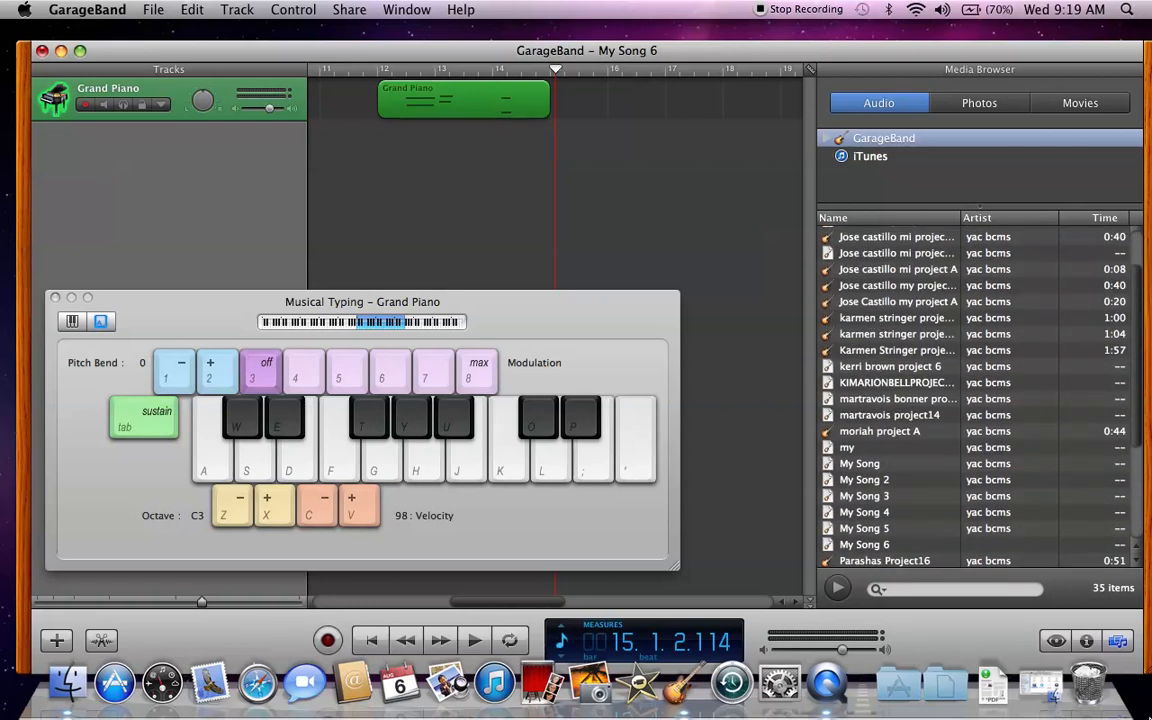
left_click(1085, 643)
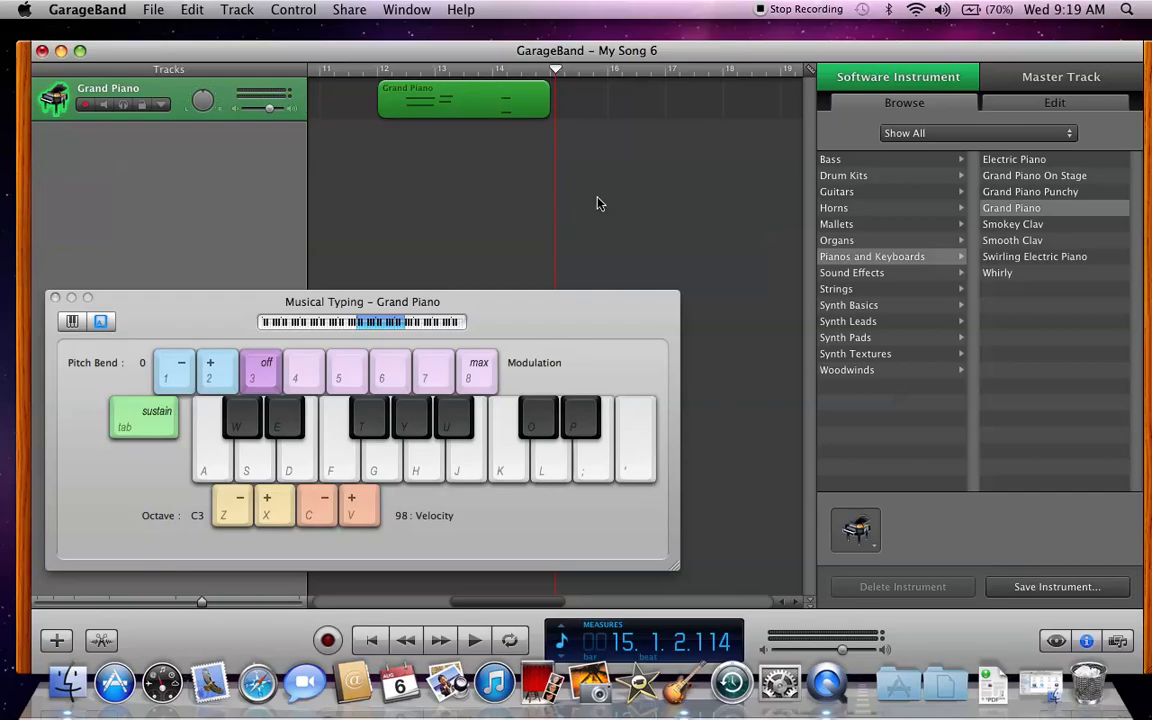
Step: Switch the track's instrument to Pop Horn Section from the Horns category and play the Grand Piano region from measure 12
left_click(378, 69)
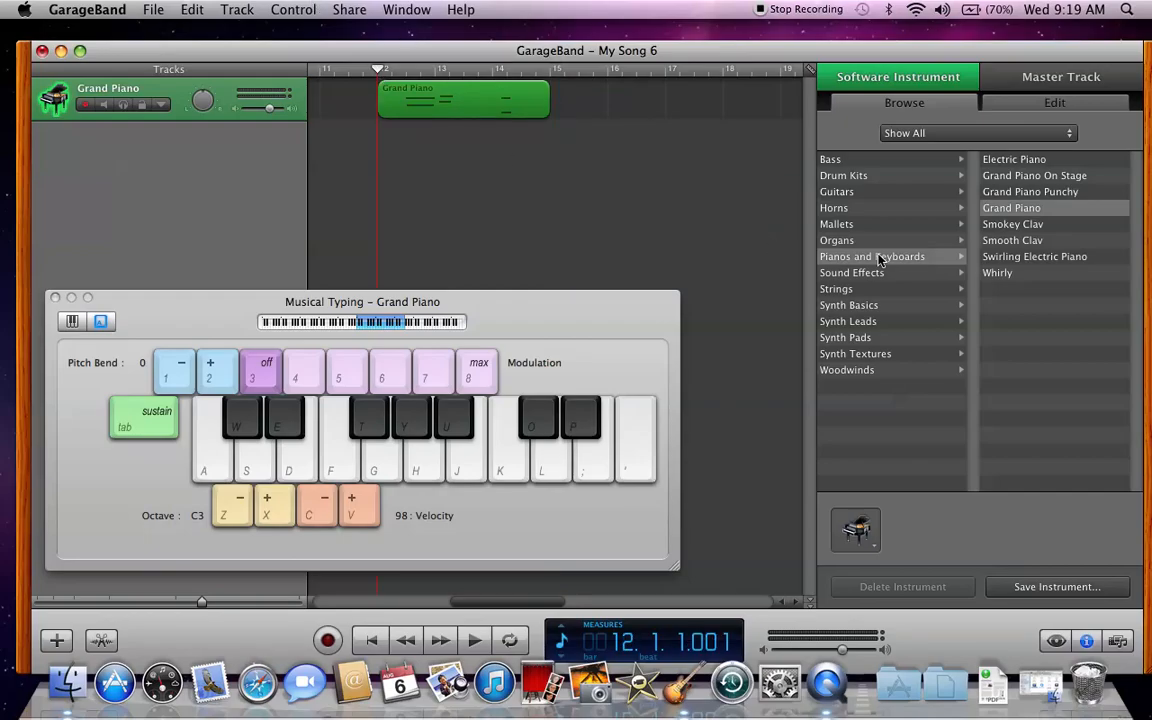
left_click(845, 212)
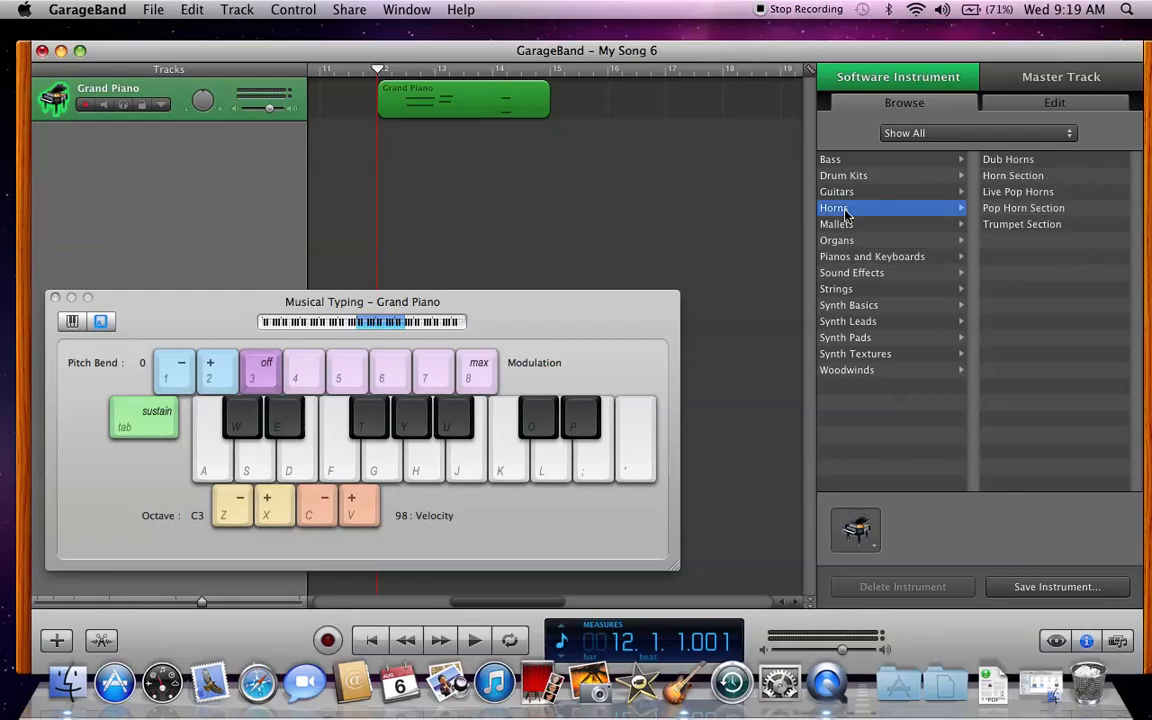
left_click(1008, 208)
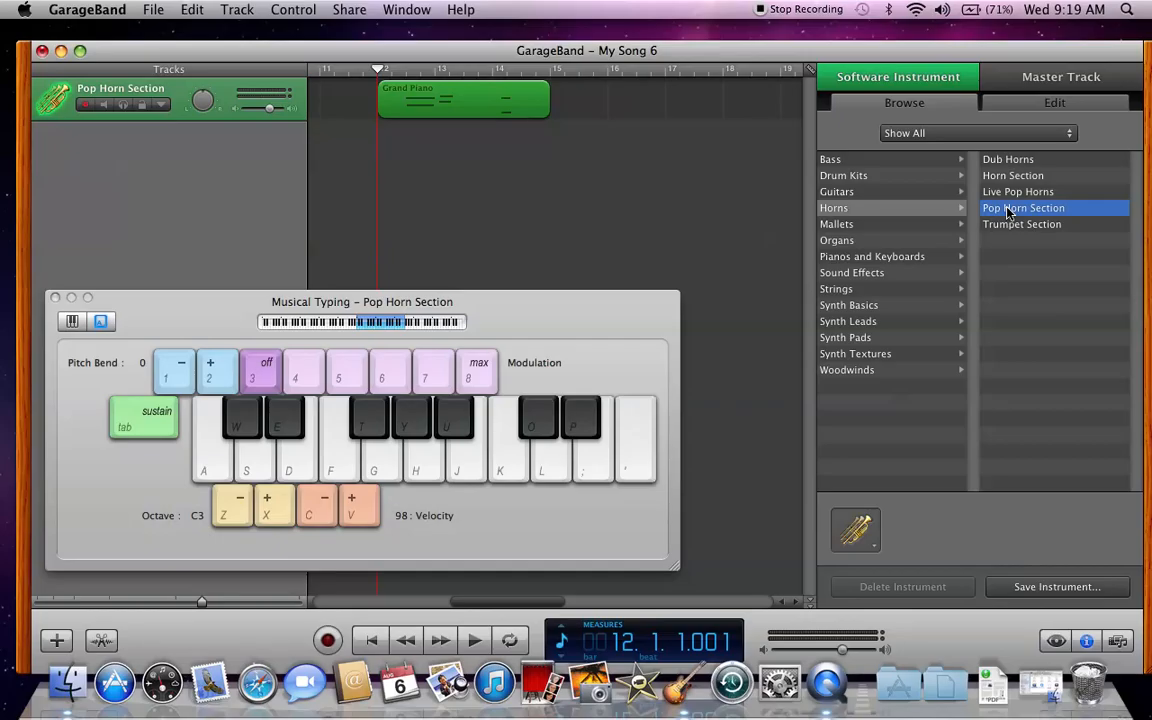
key("space")
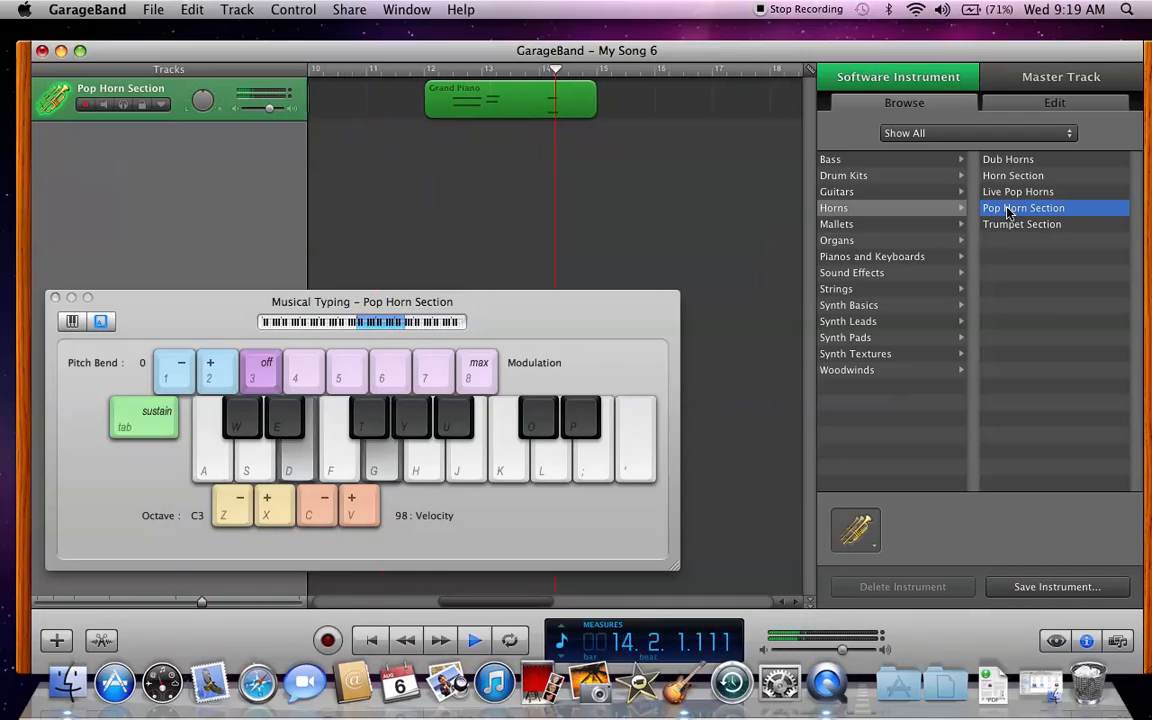
key("space")
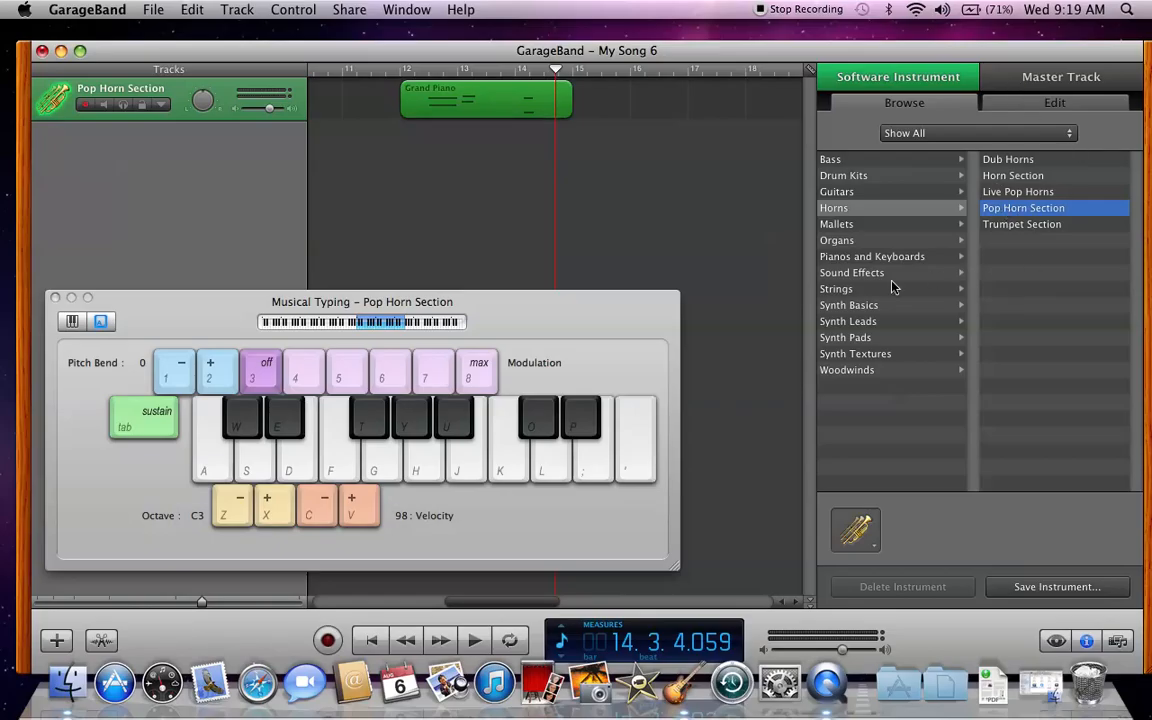
Step: Move the Musical Typing window lower and browse the Bass, Guitars, Sound Effects and Woodwinds instrument categories
left_click_drag(536, 311, 647, 352)
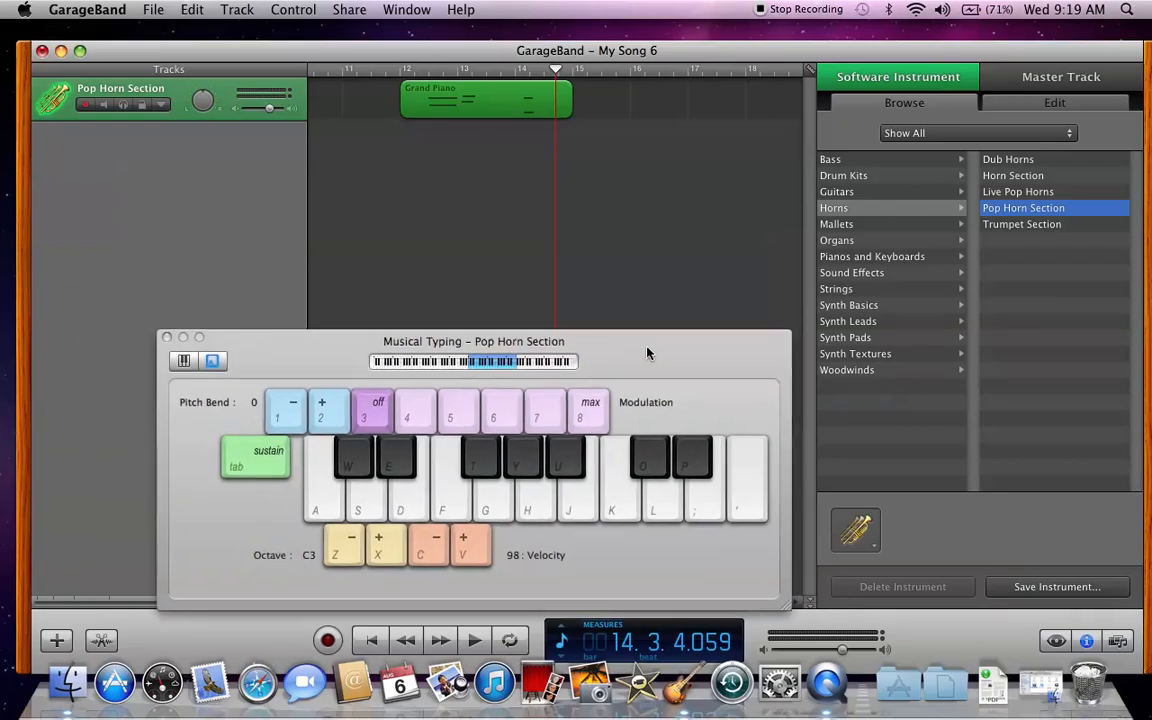
left_click(926, 161)
left_click(921, 191)
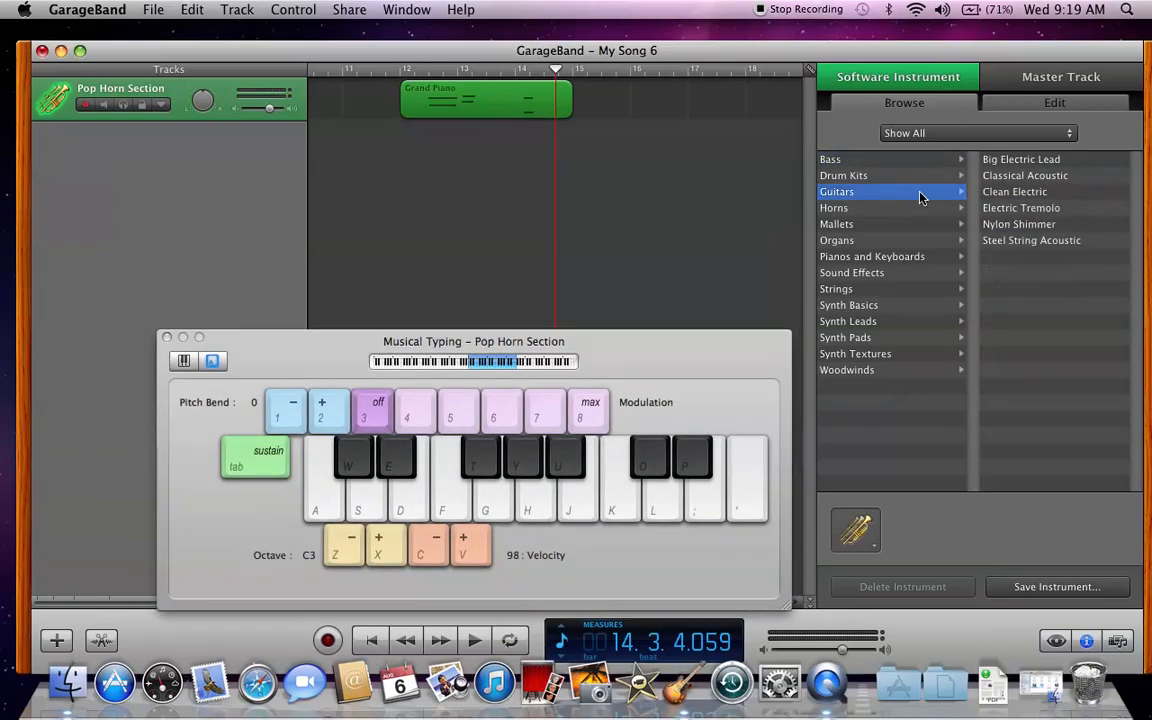
left_click(900, 276)
left_click(899, 372)
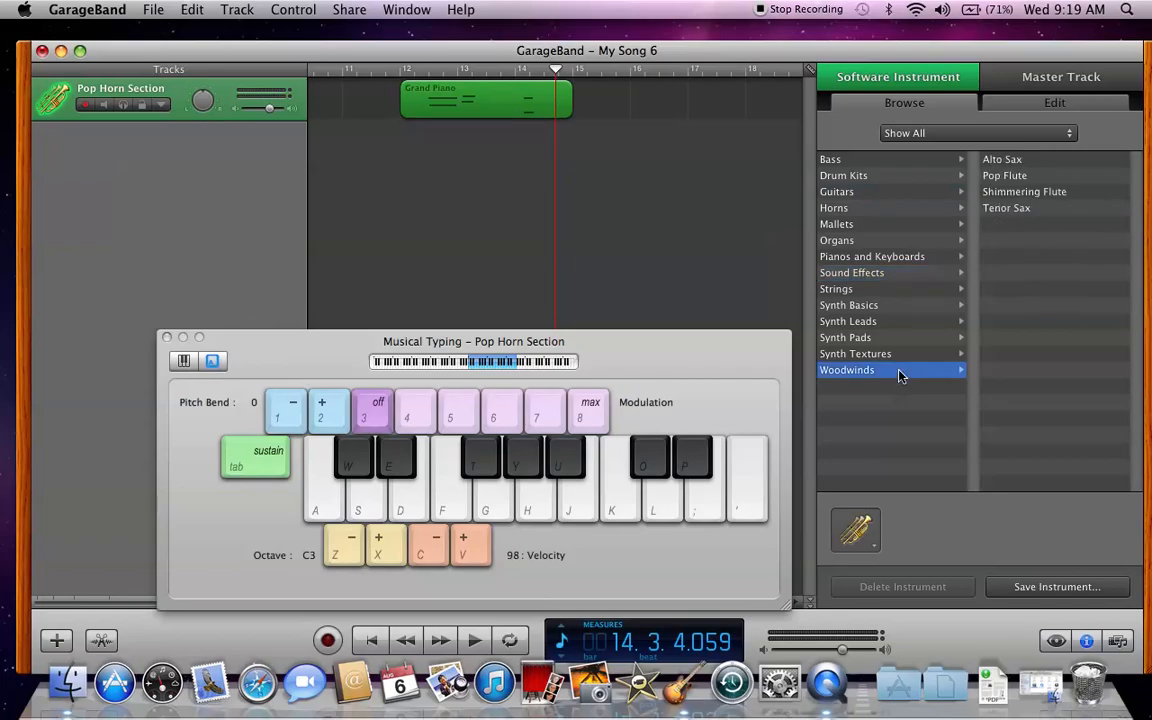
Step: Switch the track's instrument to Alto Sax and play a few black-key notes with Musical Typing
left_click(1034, 162)
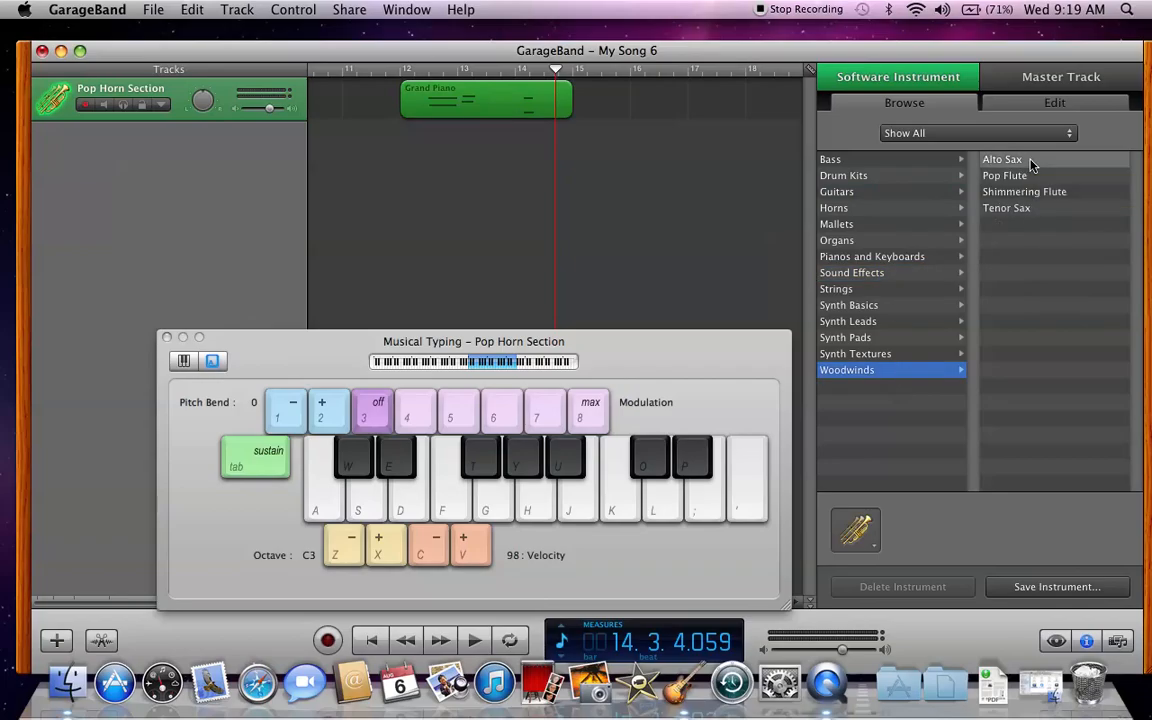
key("e")
key("w")
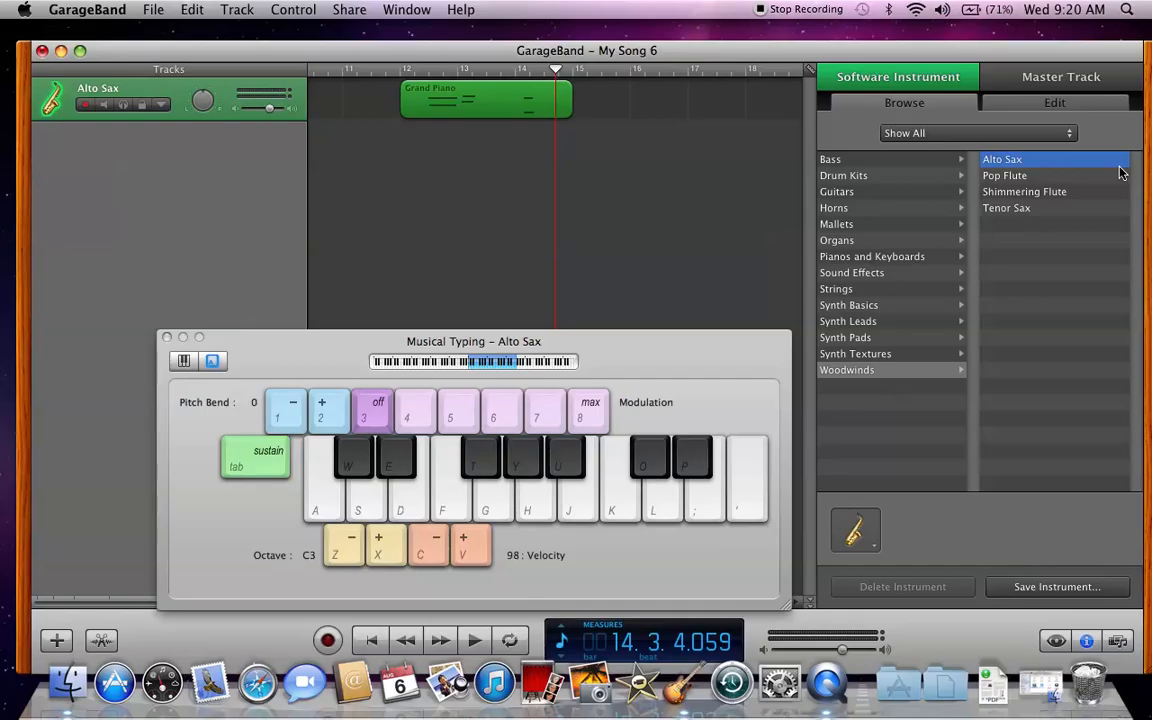
Step: Change the track's instrument to Pop Flute and close the Musical Typing window
left_click(1120, 174)
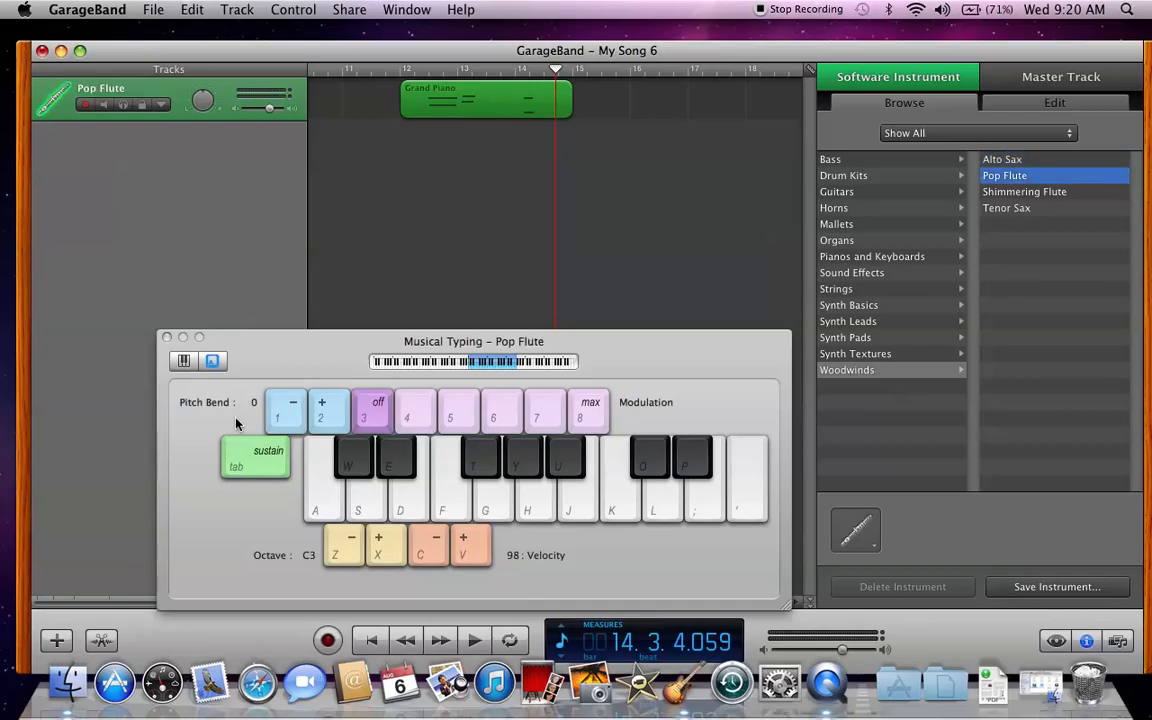
left_click_drag(281, 358, 377, 271)
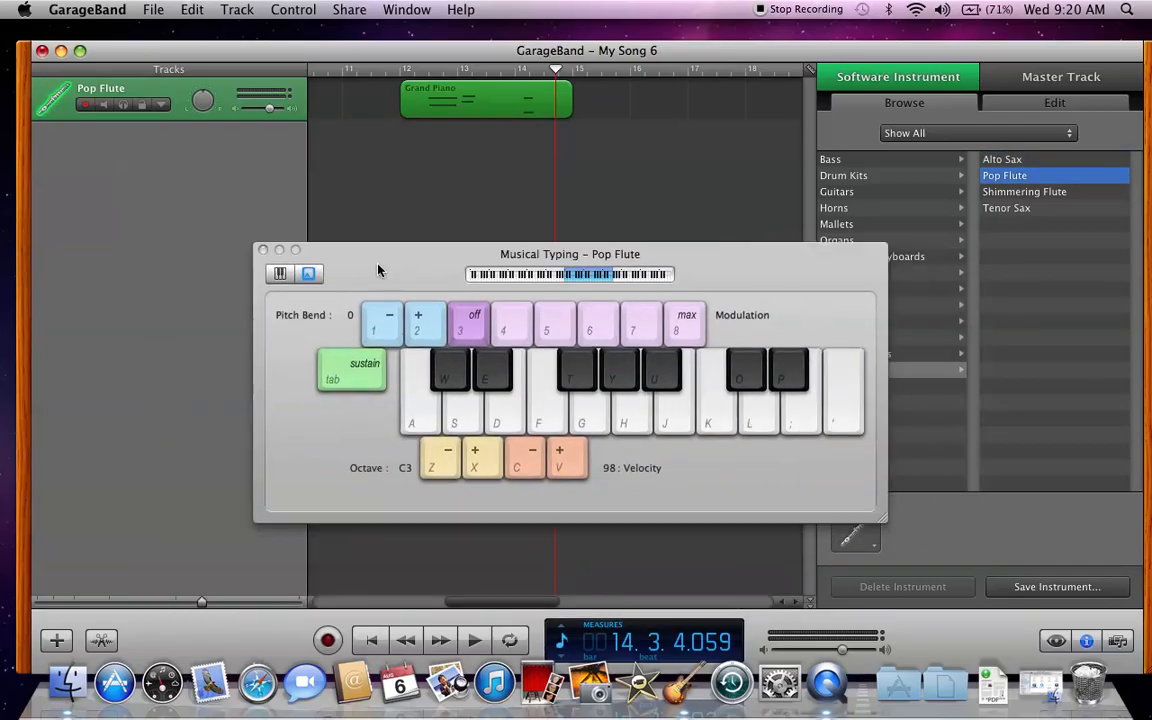
left_click(263, 250)
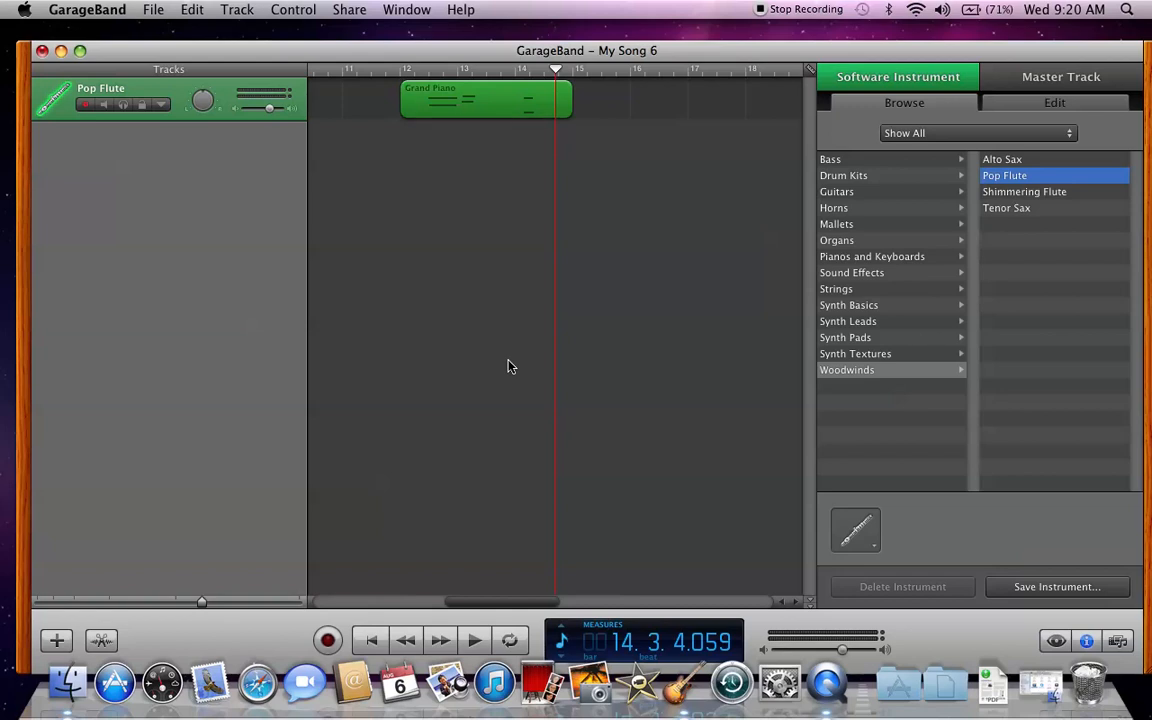
Step: Save the song and view the available file commands
key("super+s")
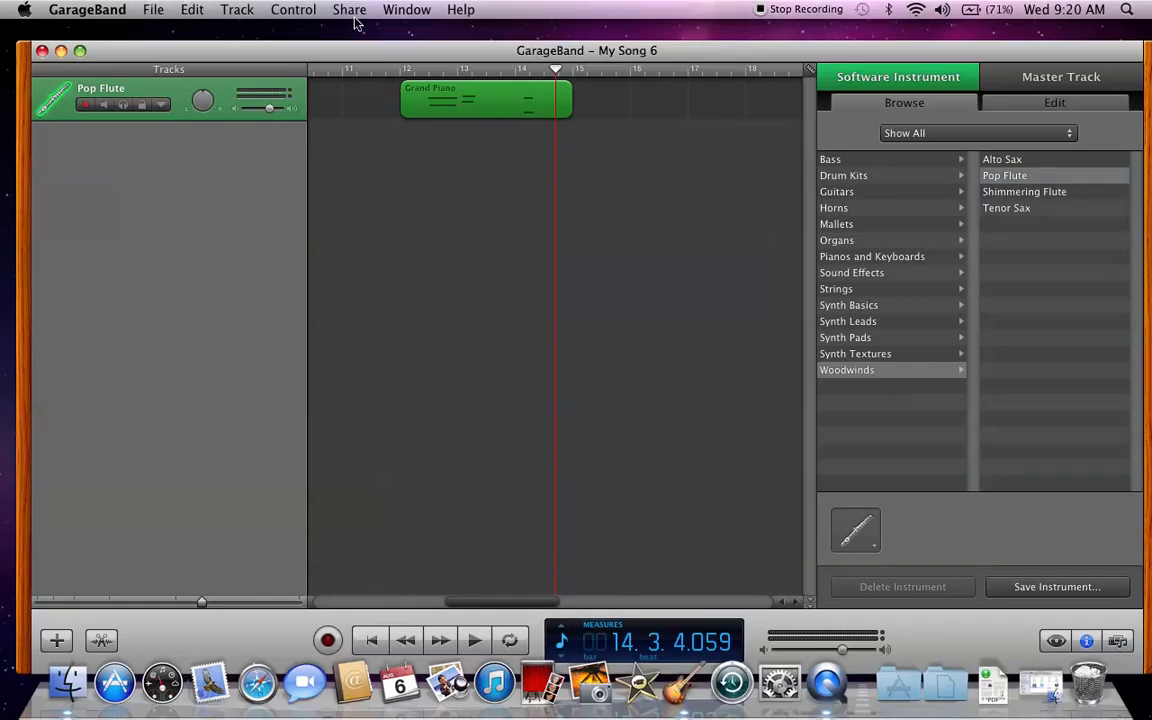
left_click(153, 9)
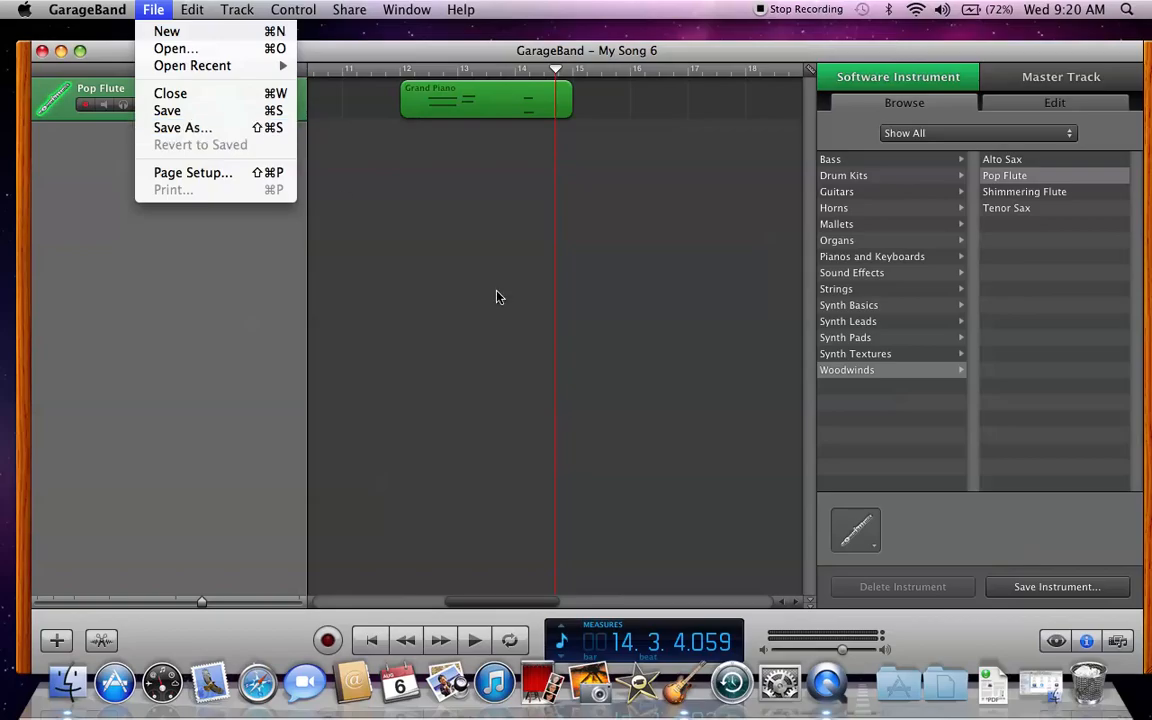
left_click(446, 260)
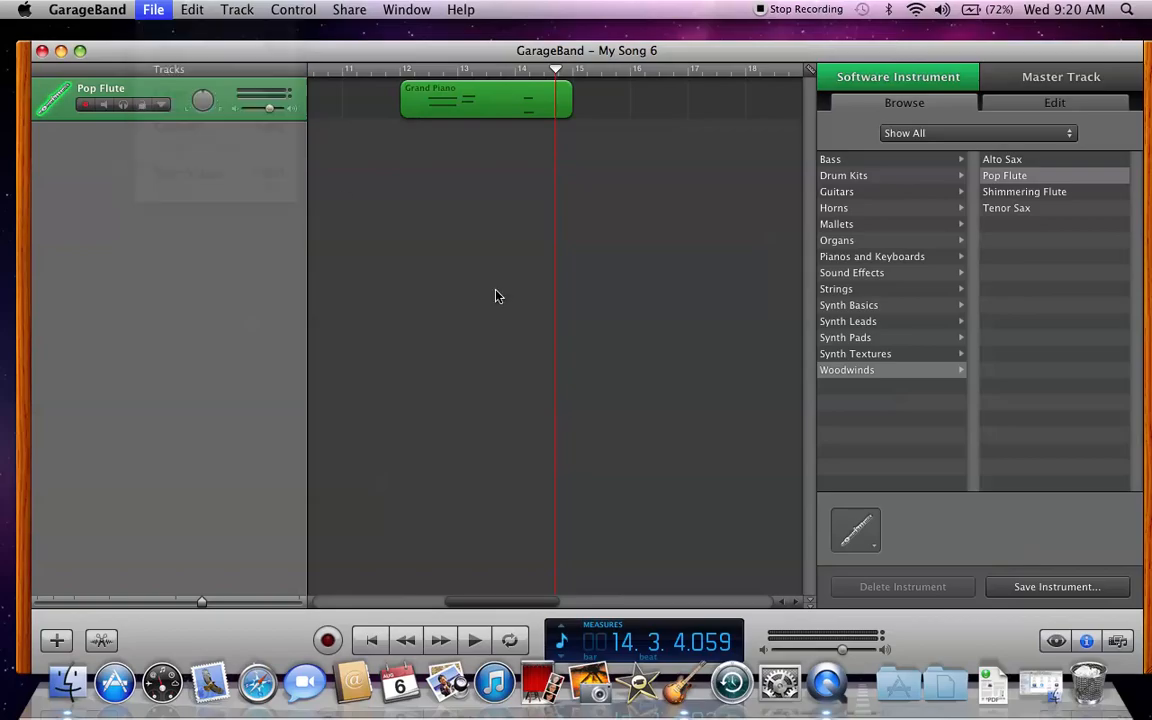
left_click(148, 8)
Step: Review the application commands, then quit GarageBand and reopen it with My Song 6
mouse_move(105, 6)
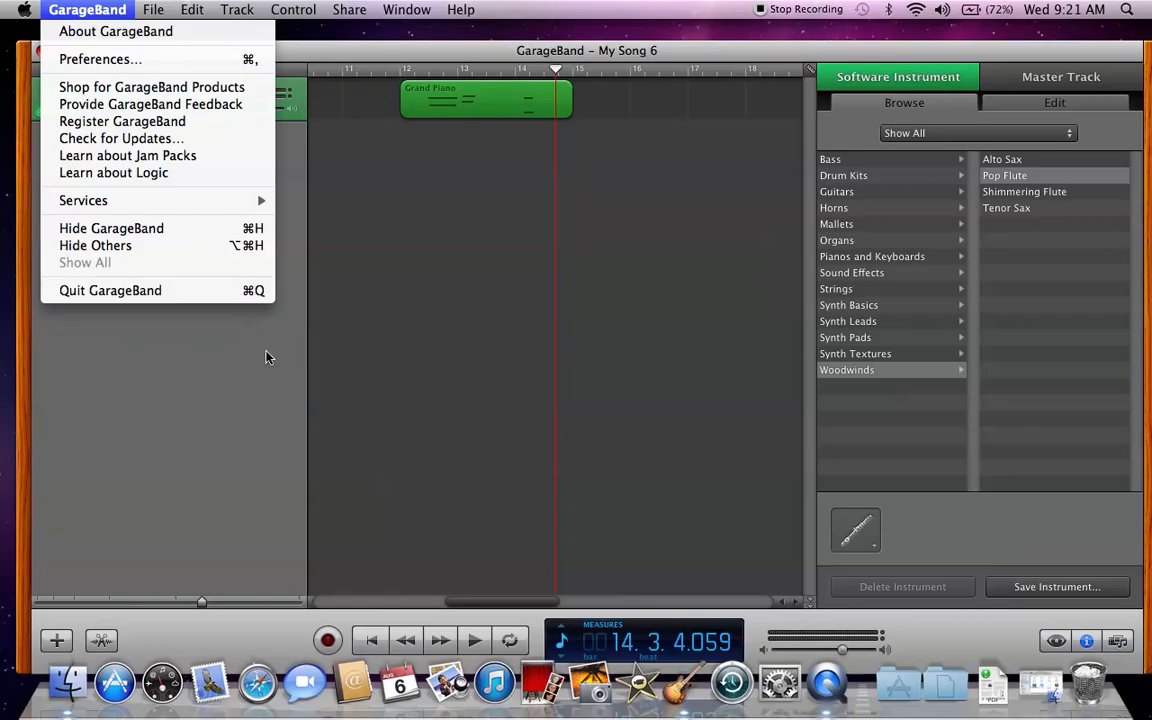
left_click(76, 8)
left_click(76, 8)
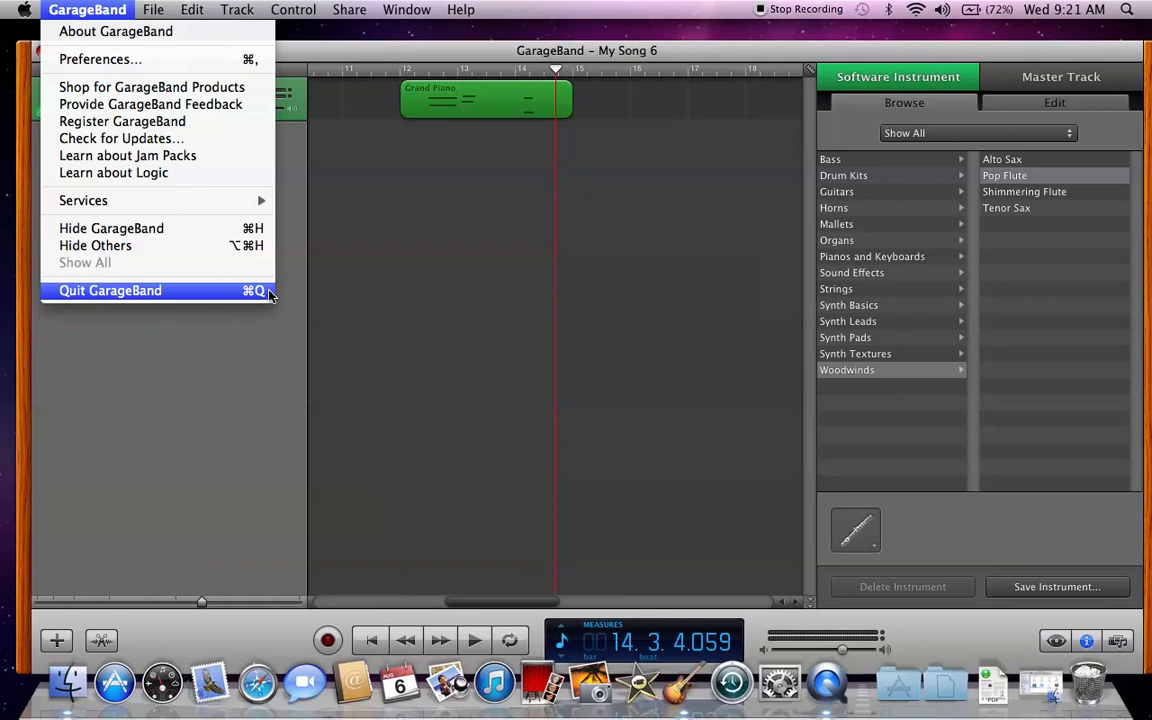
left_click(351, 310)
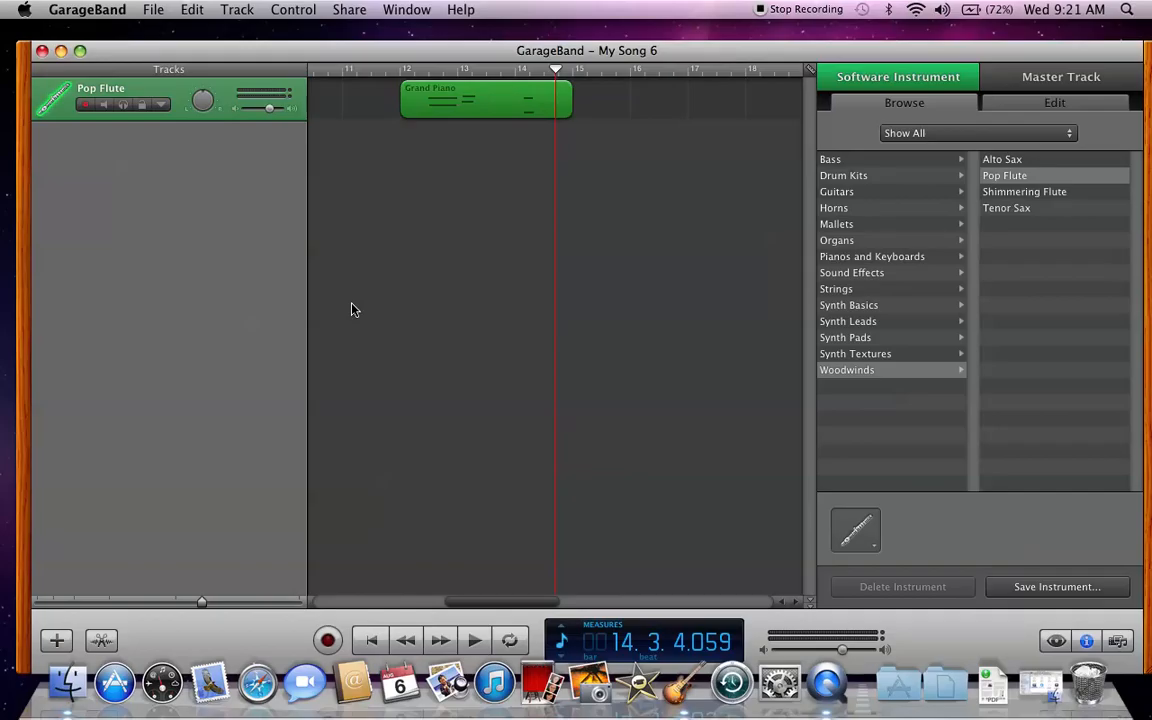
key("super+q")
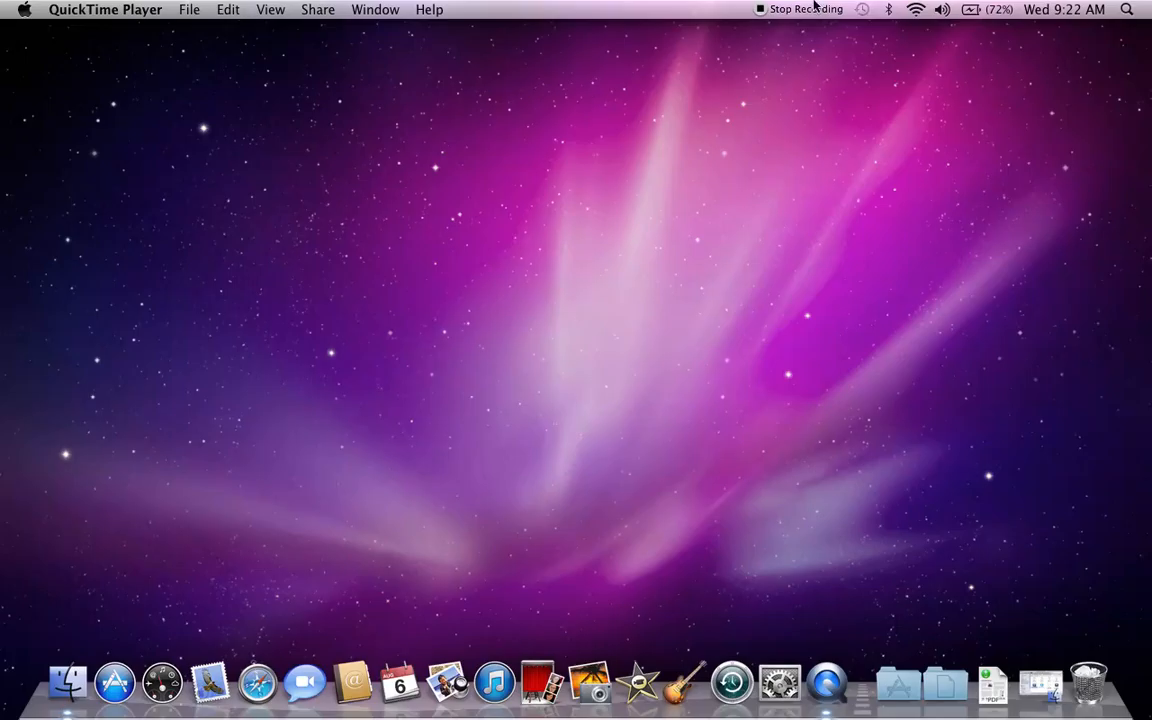
left_click(676, 690)
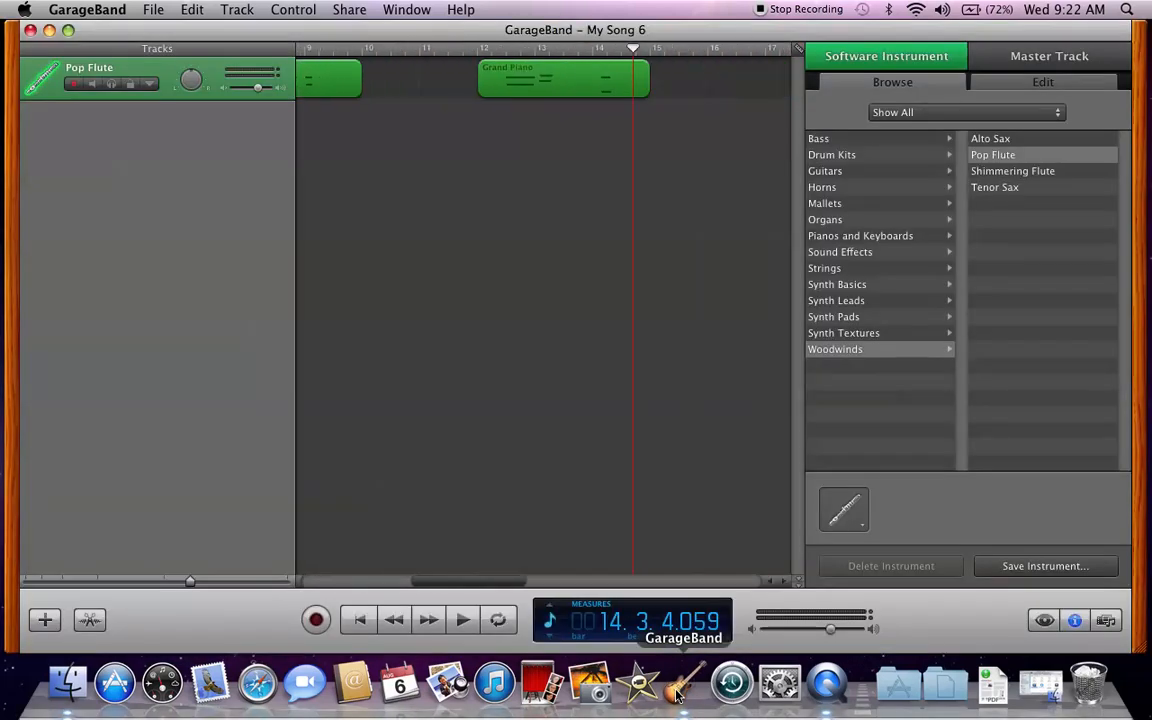
Step: View GarageBand's version information and the system date, and close the About window
left_click(86, 9)
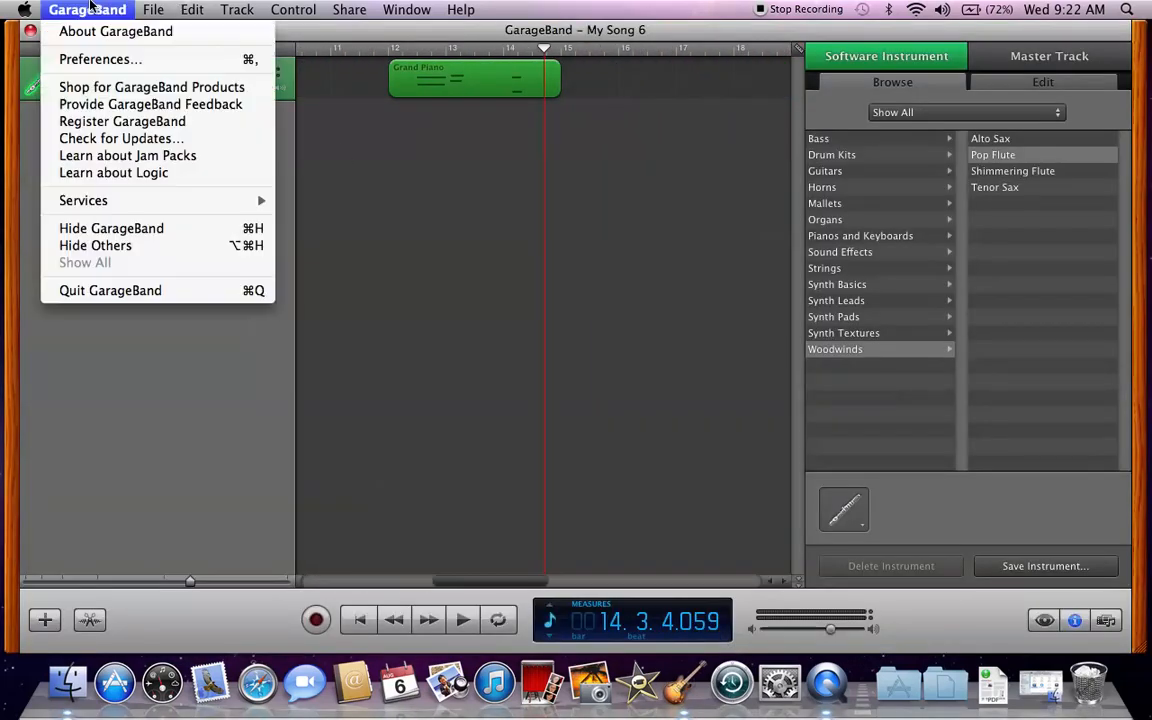
mouse_move(24, 8)
mouse_move(86, 11)
left_click(86, 35)
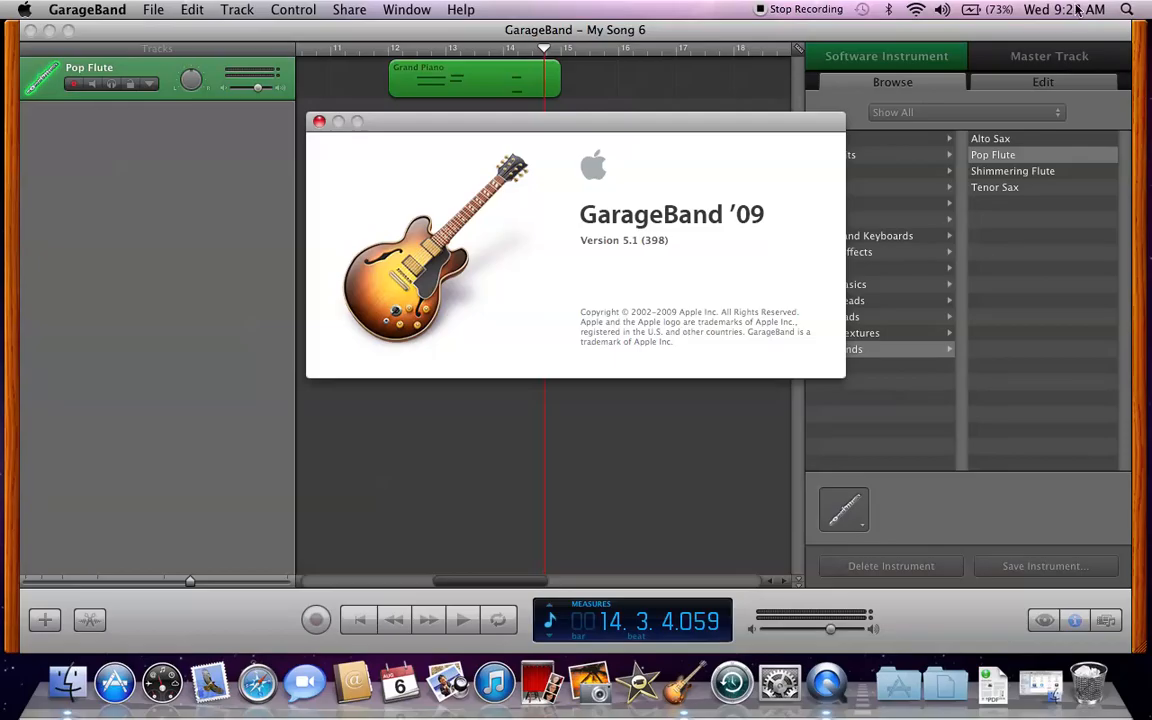
left_click(1043, 9)
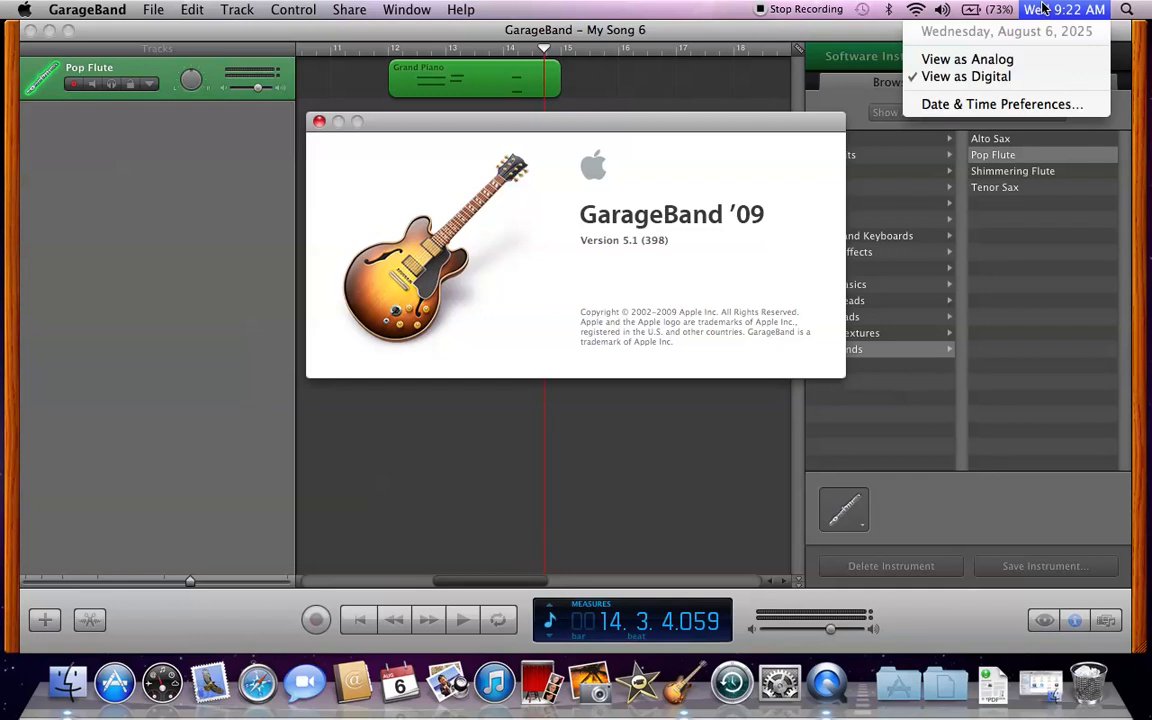
left_click(1043, 9)
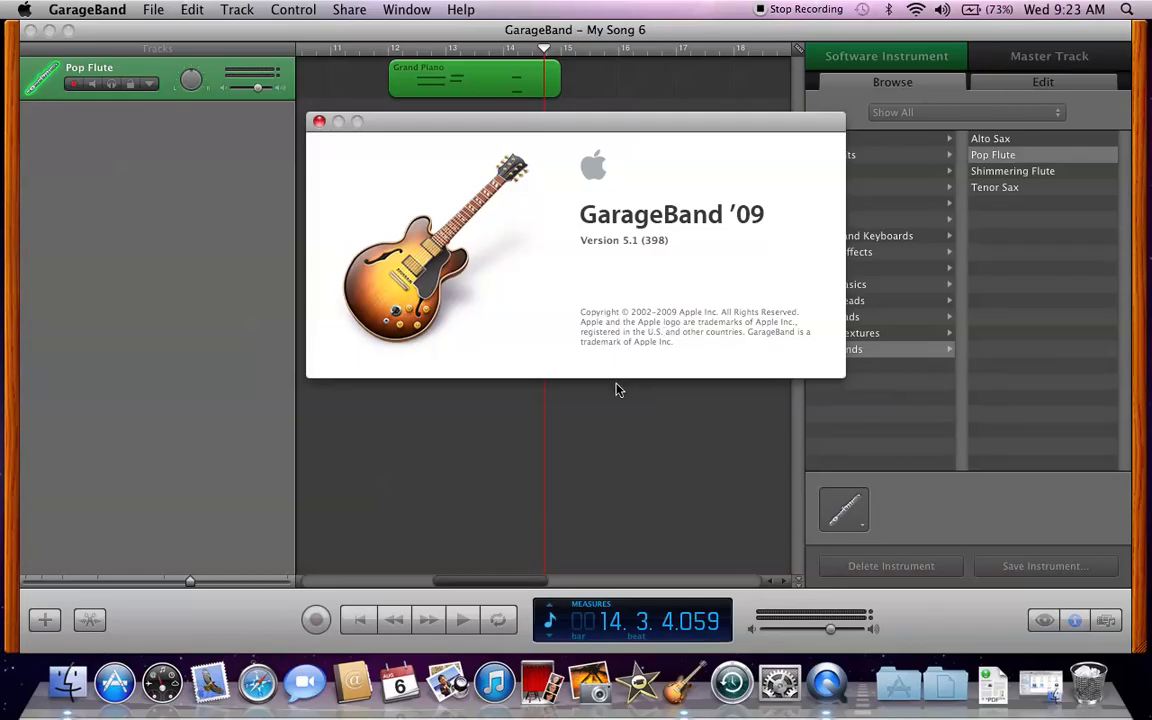
left_click(319, 122)
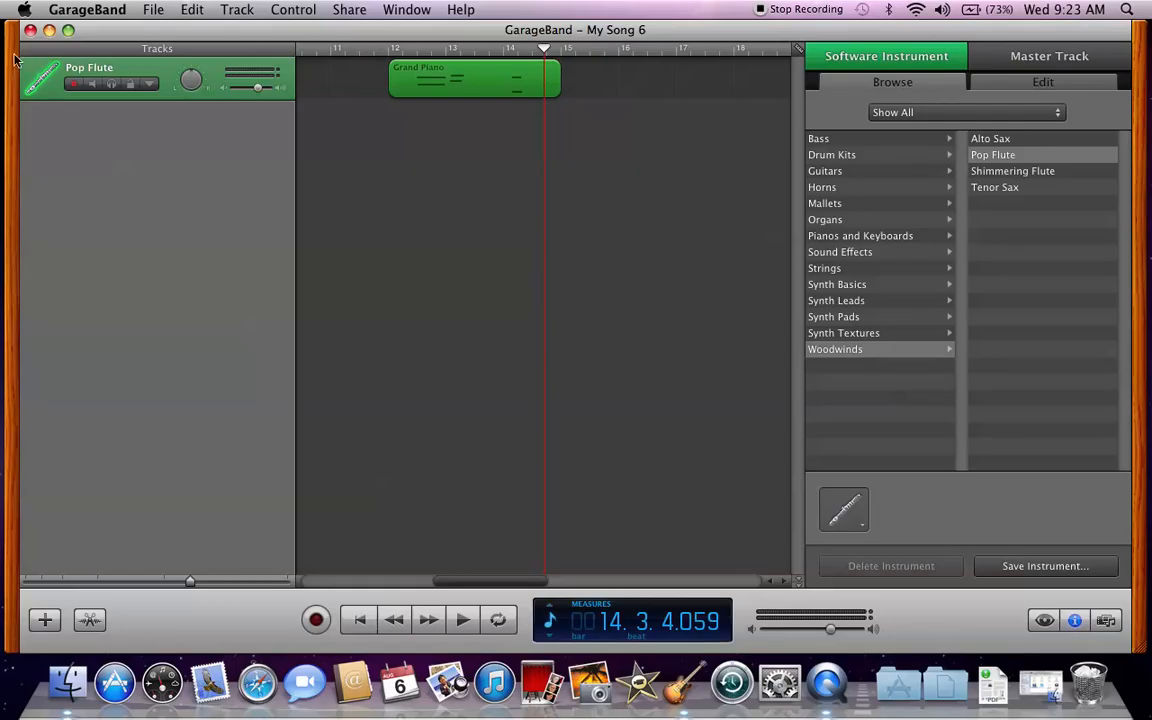
Step: Quit GarageBand and switch to QuickTime Player
left_click(66, 8)
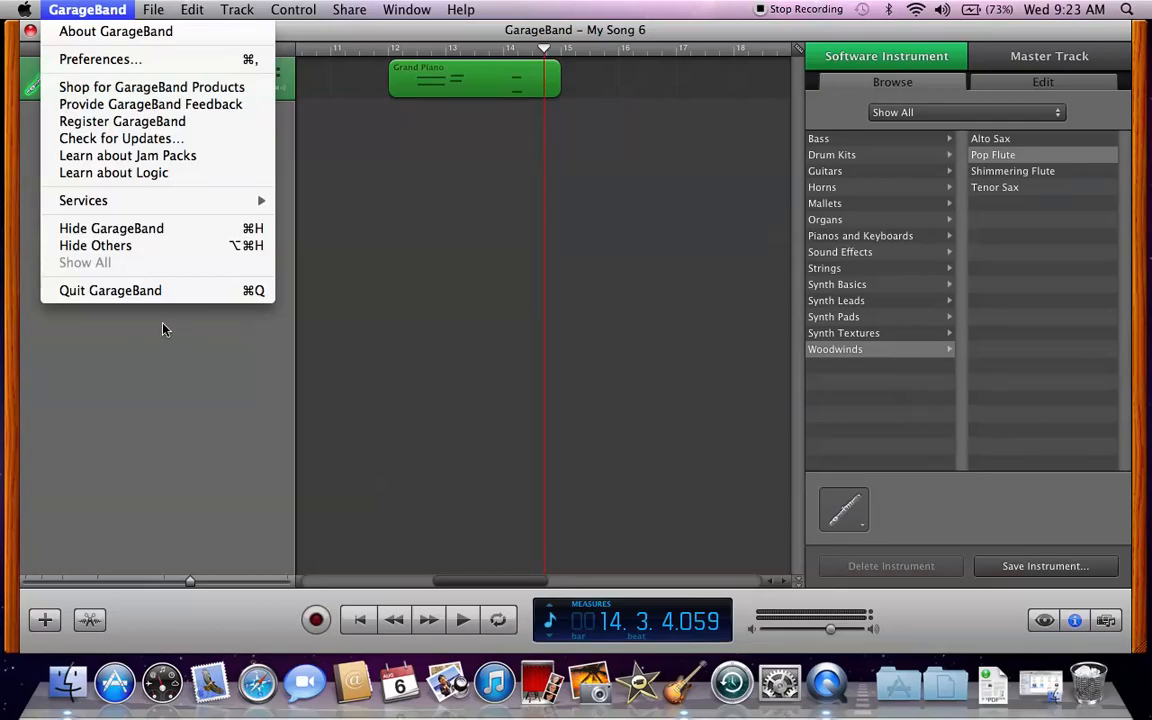
left_click(139, 294)
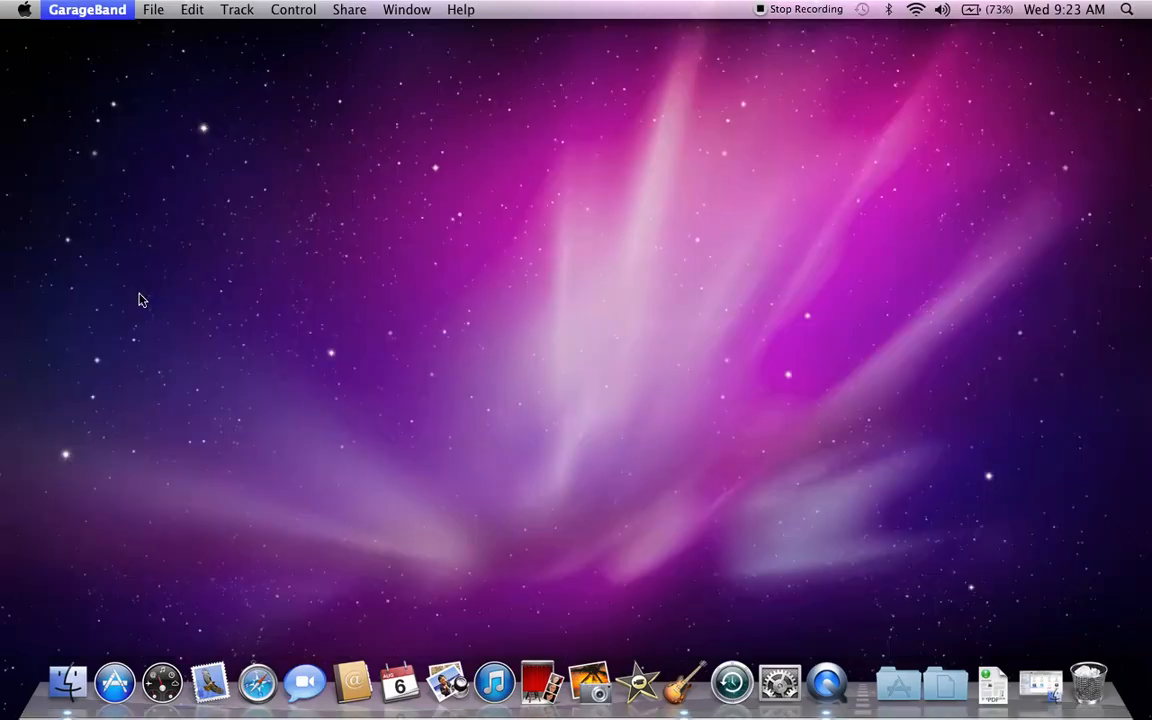
left_click(845, 694)
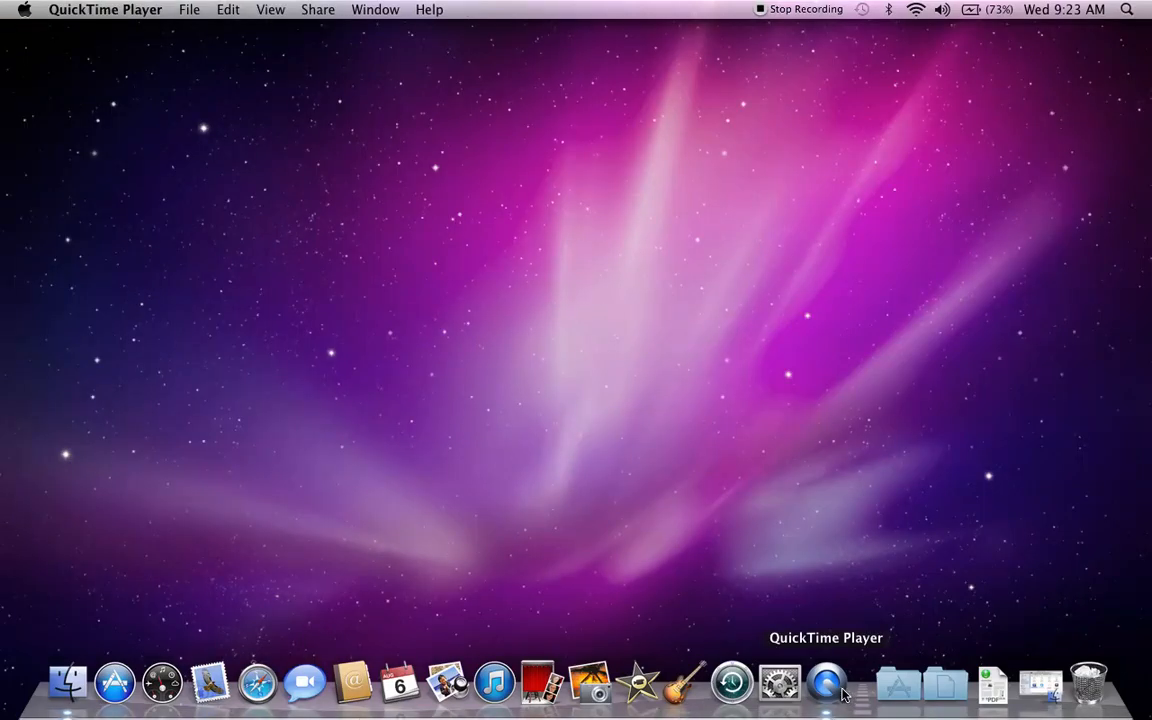